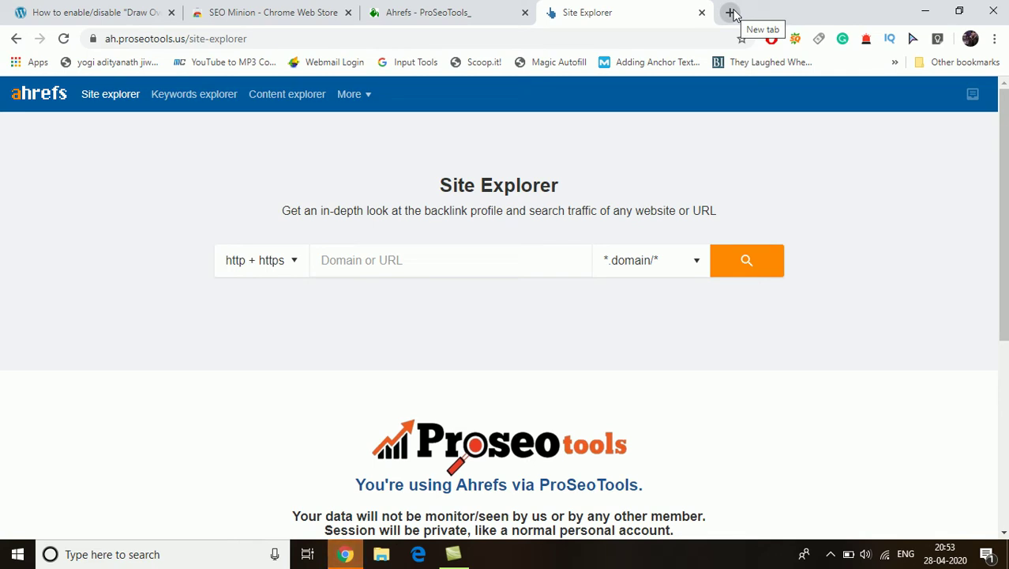
# Step: Close the SEO Minion page and search Google for "good morning quotes" in a new tab
pyautogui.click(732, 12)
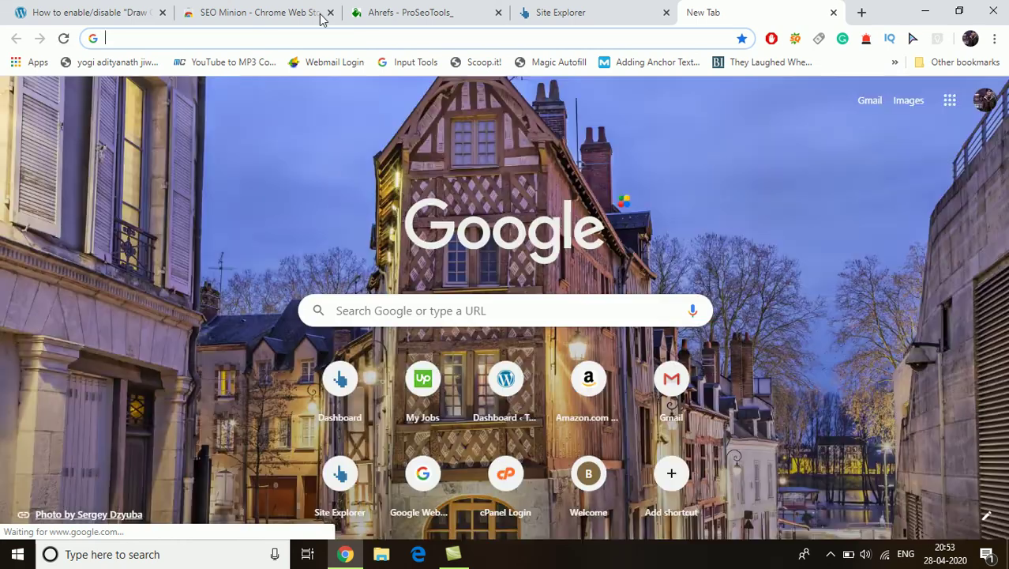
pyautogui.click(330, 12)
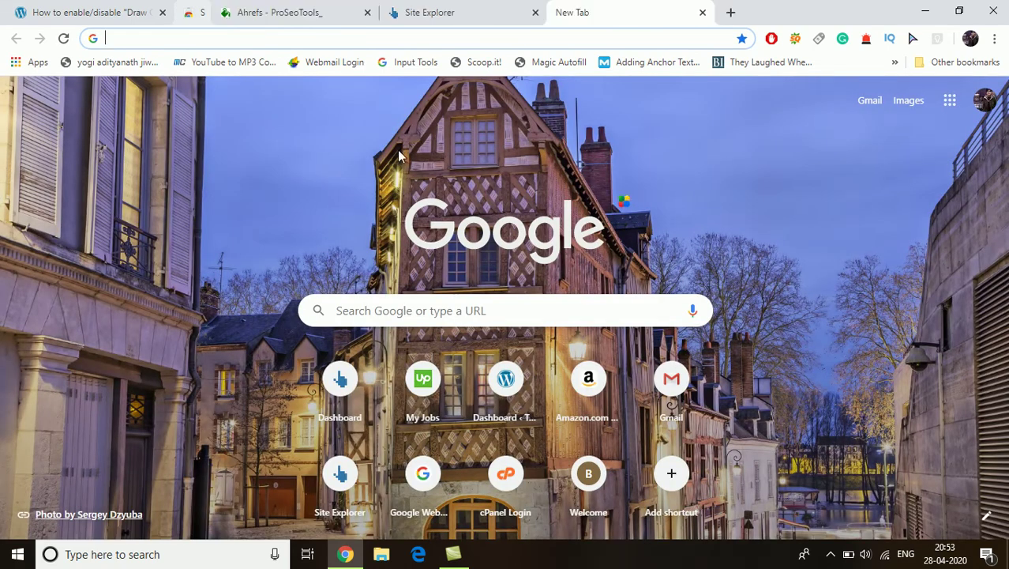
pyautogui.write('google')
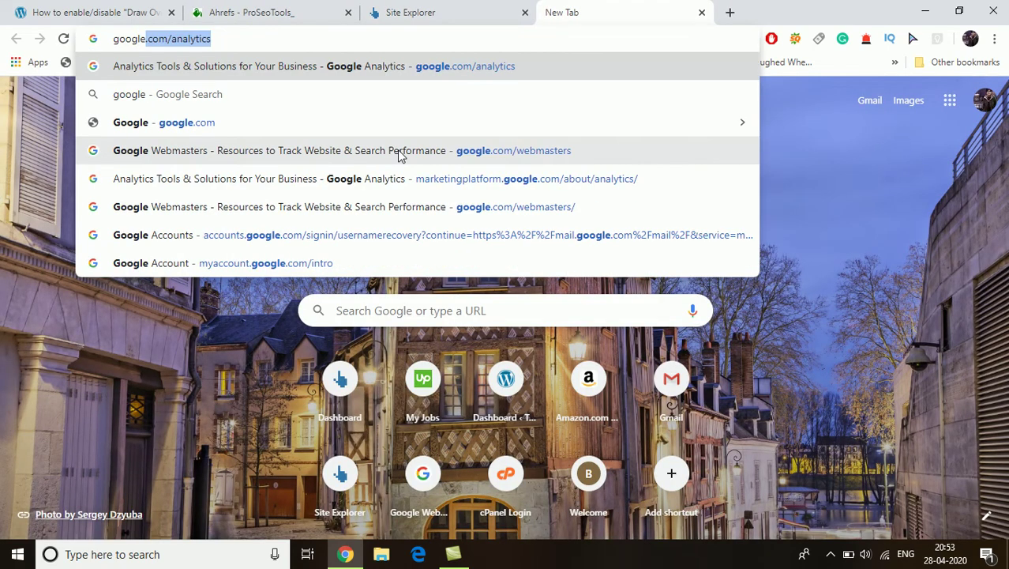
pyautogui.write('.com')
pyautogui.press('Tab')
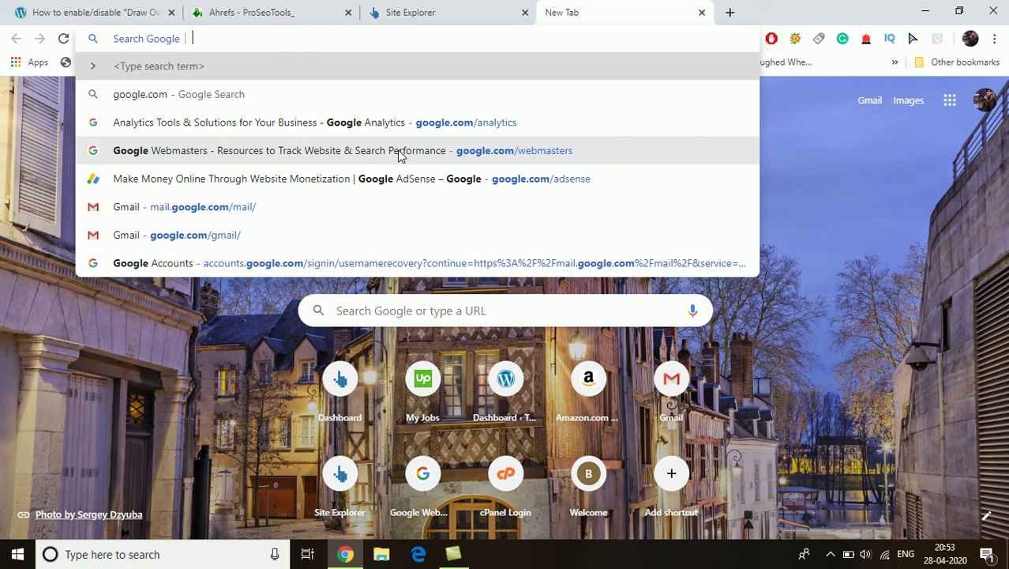
pyautogui.write('good morn')
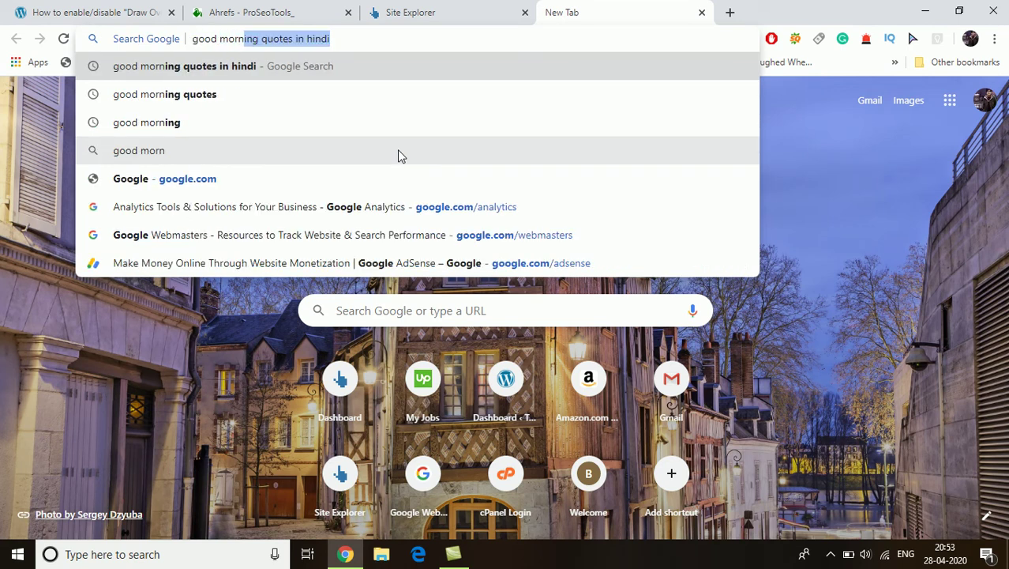
pyautogui.write('ing quotes')
pyautogui.press('Return')
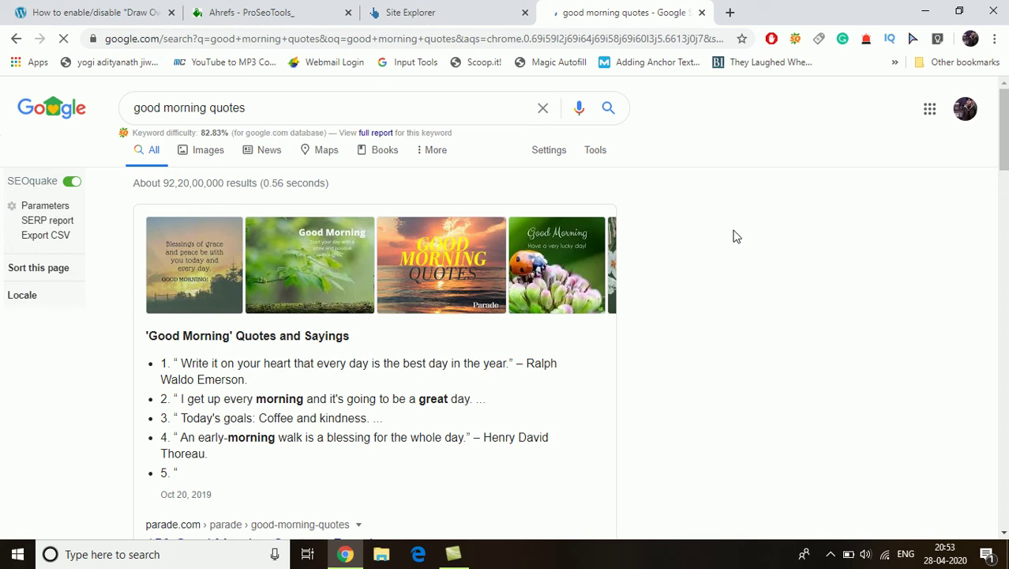
# Step: Examine the ranking websites for "good morning quotes" and their SEO metrics to pick a competitor site
pyautogui.scroll(-5, 733, 235)
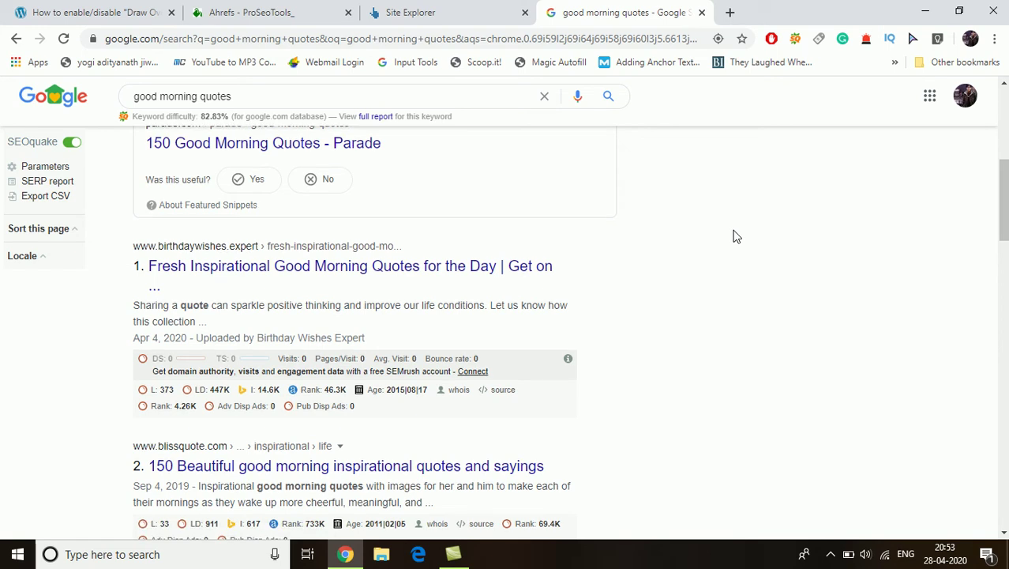
pyautogui.scroll(-1, 733, 235)
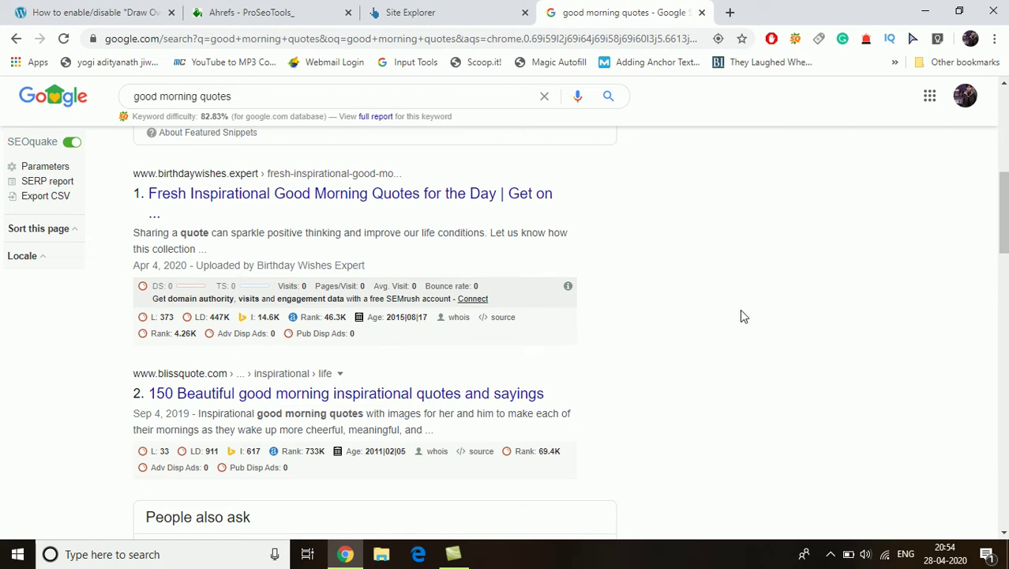
pyautogui.scroll(-3, 742, 316)
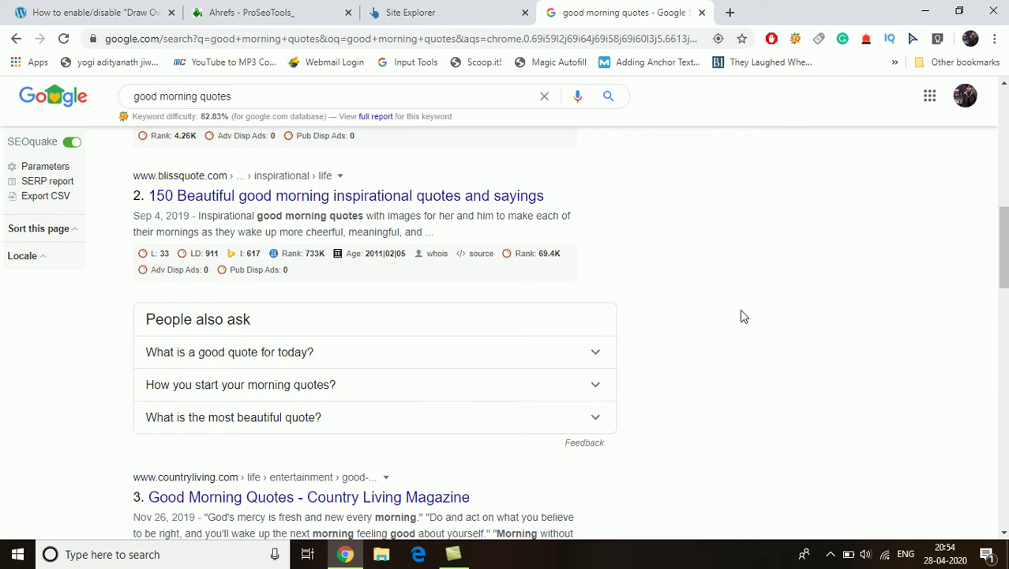
pyautogui.scroll(-5, 740, 311)
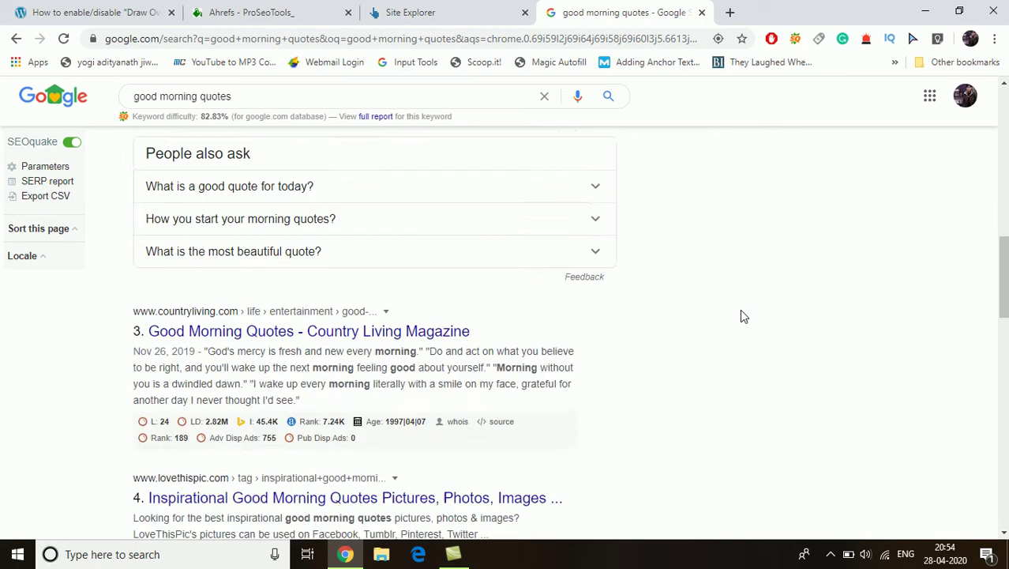
pyautogui.scroll(-2, 740, 316)
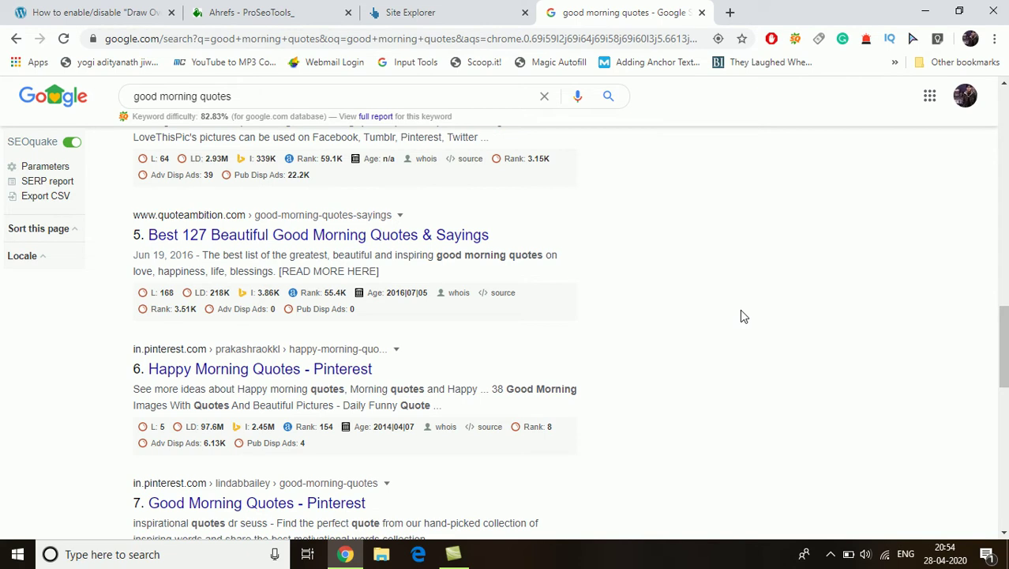
pyautogui.scroll(-3, 742, 316)
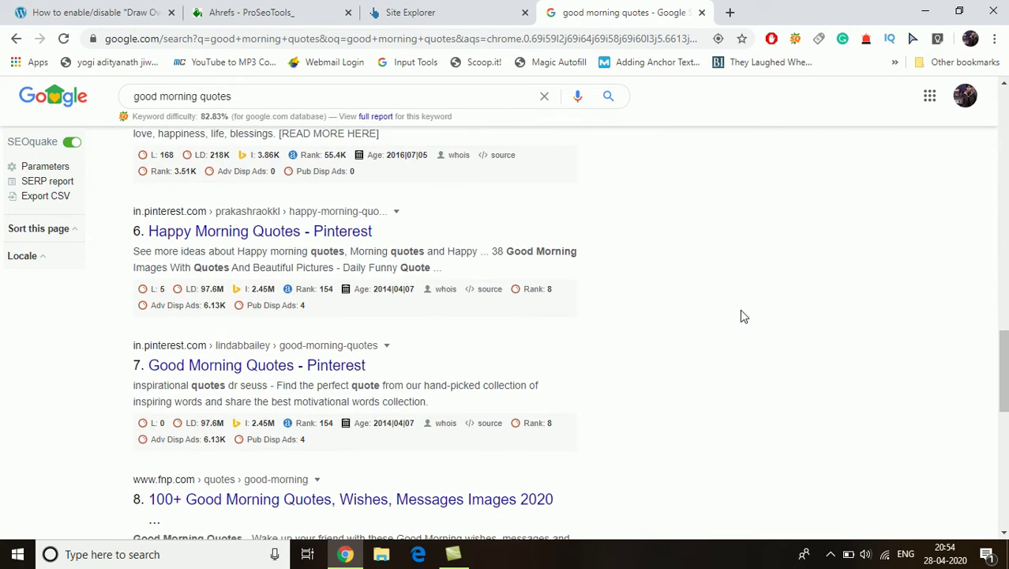
pyautogui.scroll(-3, 741, 310)
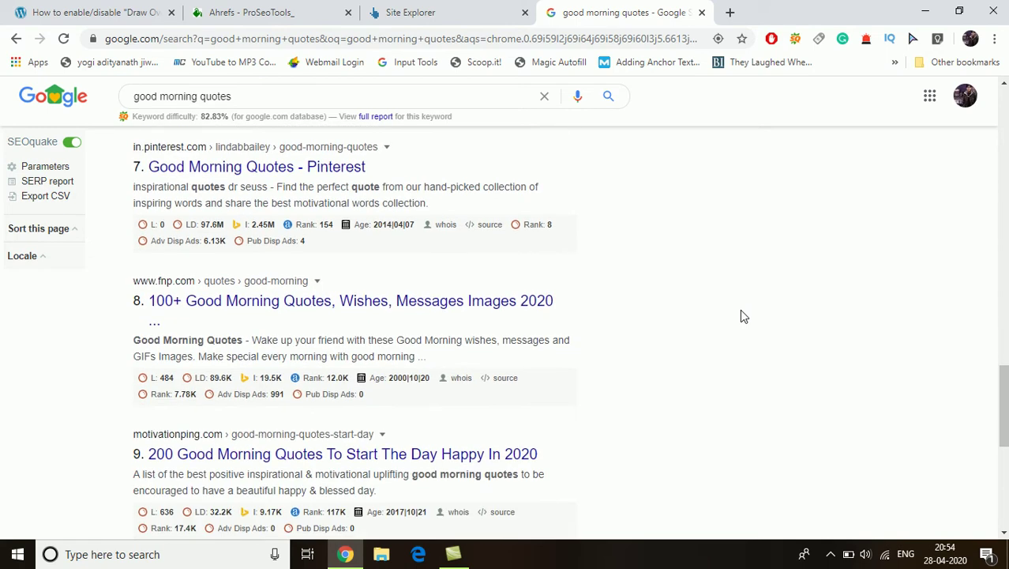
pyautogui.scroll(5, 741, 310)
pyautogui.scroll(4, 741, 312)
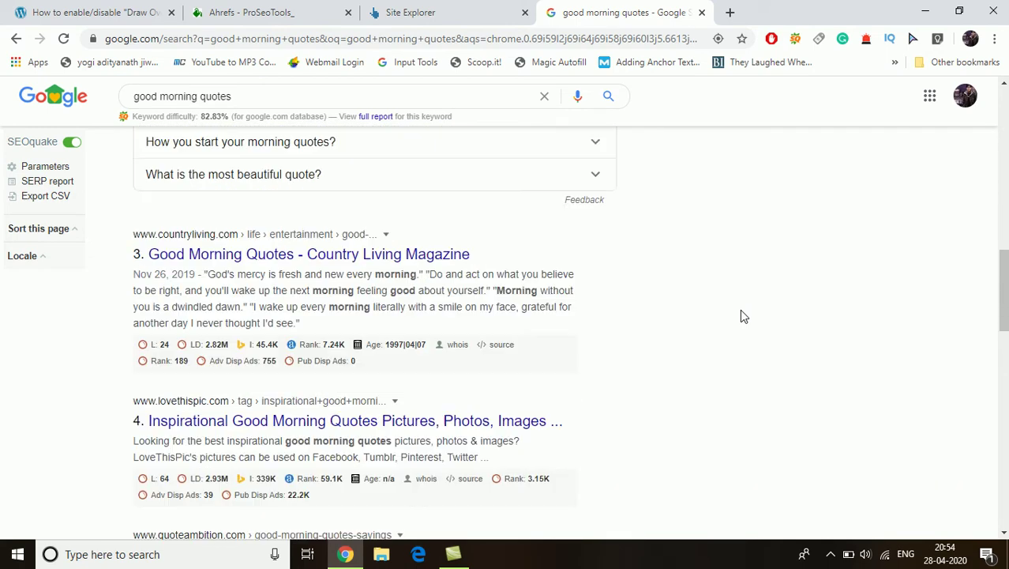
pyautogui.scroll(3, 740, 312)
pyautogui.scroll(5, 740, 315)
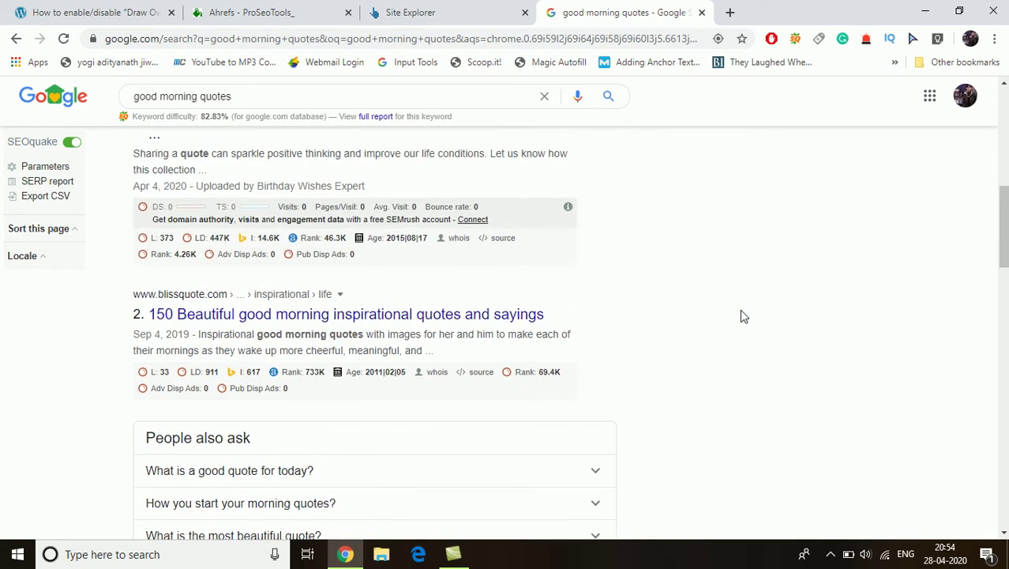
pyautogui.scroll(-1, 742, 316)
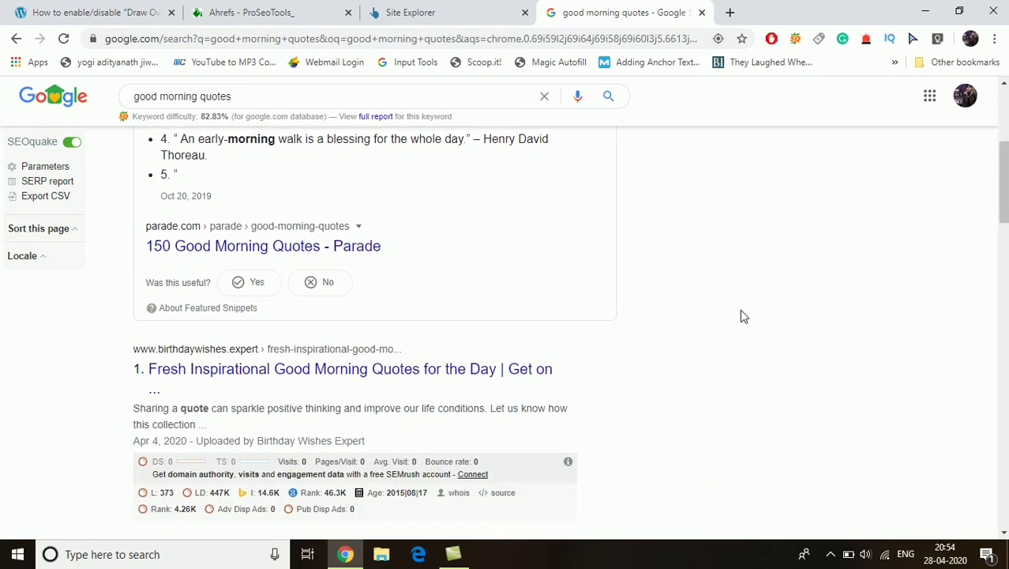
# Step: Switch to Ahrefs Site Explorer and analyze the domain birthdaywishes.expert
pyautogui.click(458, 8)
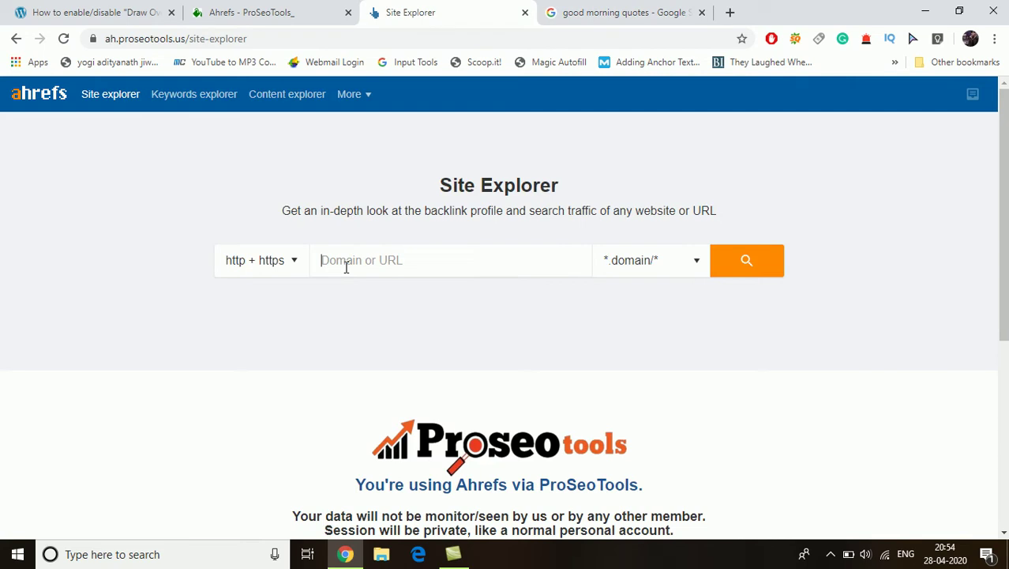
pyautogui.write('birthdaywishes.expert')
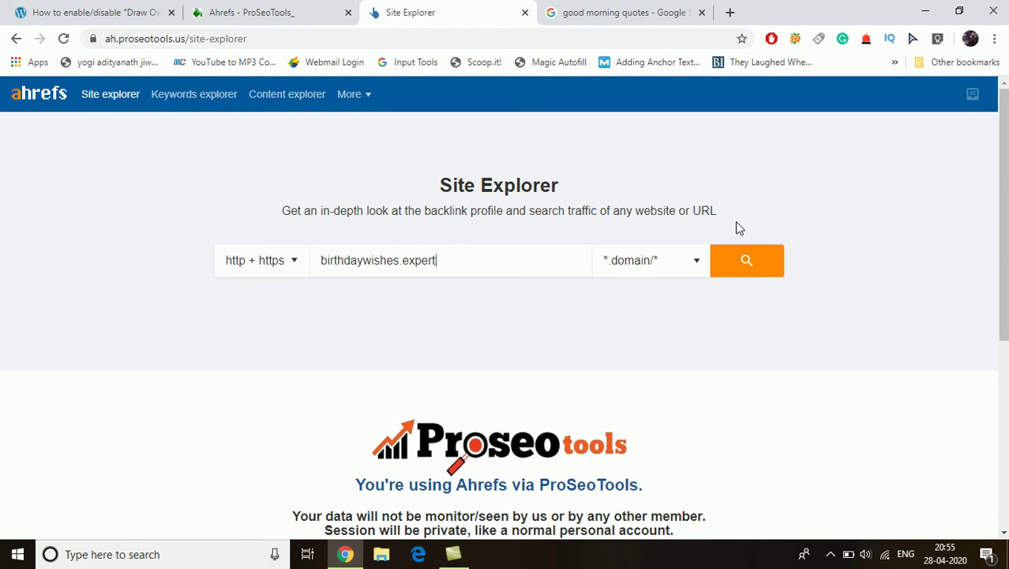
pyautogui.click(747, 263)
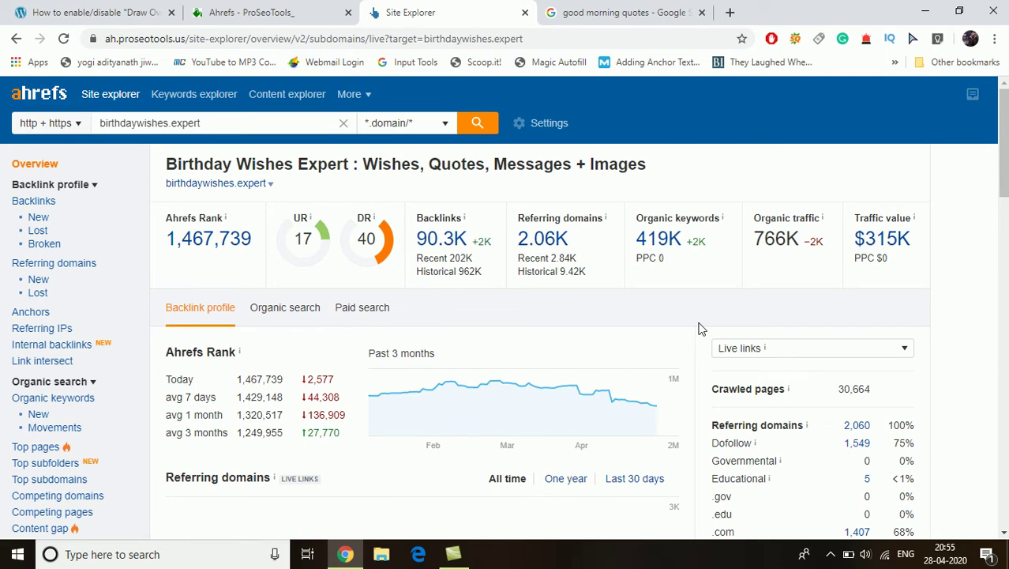
# Step: Review the domain's overview metrics and open its organic keywords report
pyautogui.scroll(-2, 700, 329)
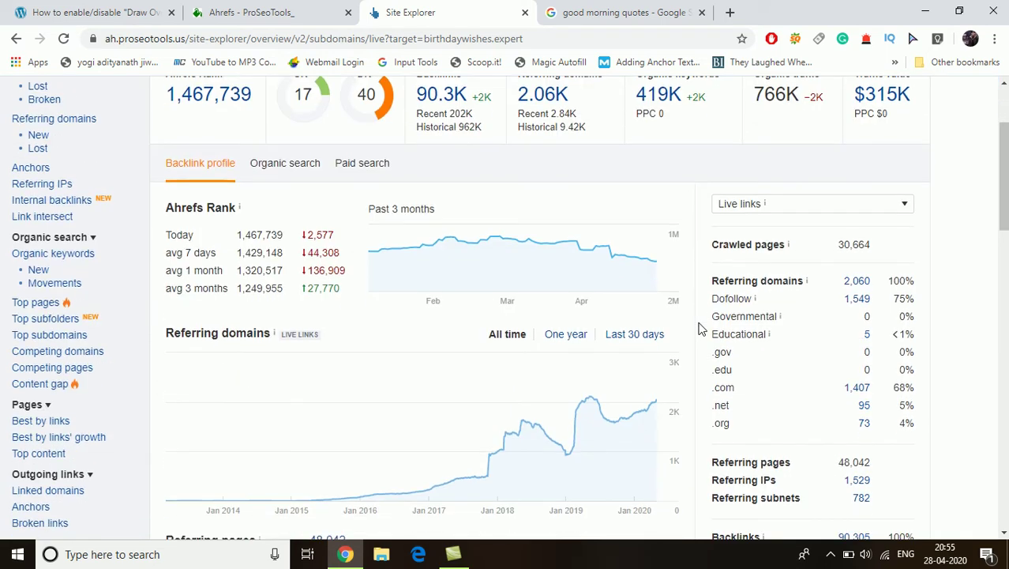
pyautogui.scroll(1, 699, 328)
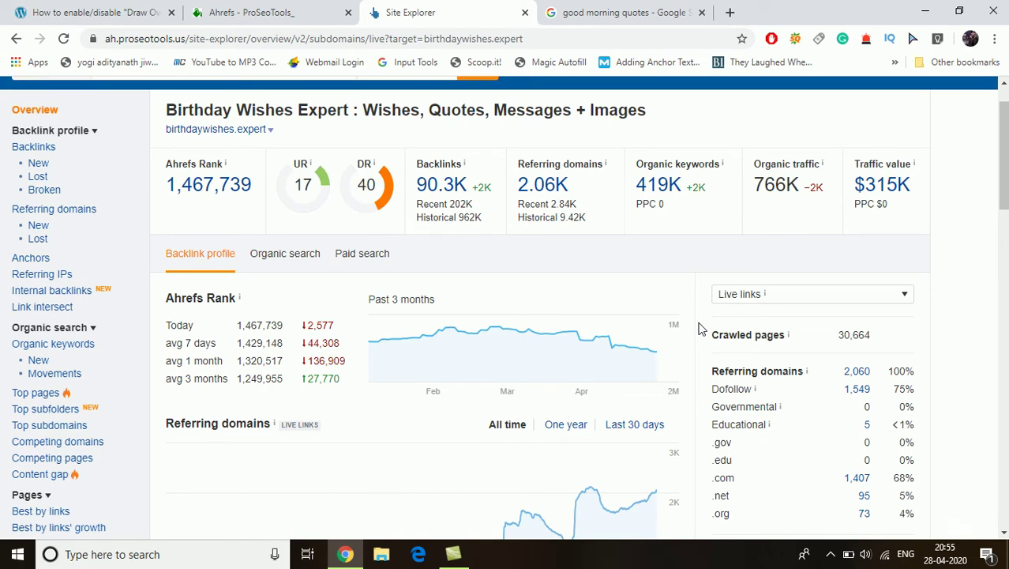
pyautogui.scroll(-1, 699, 329)
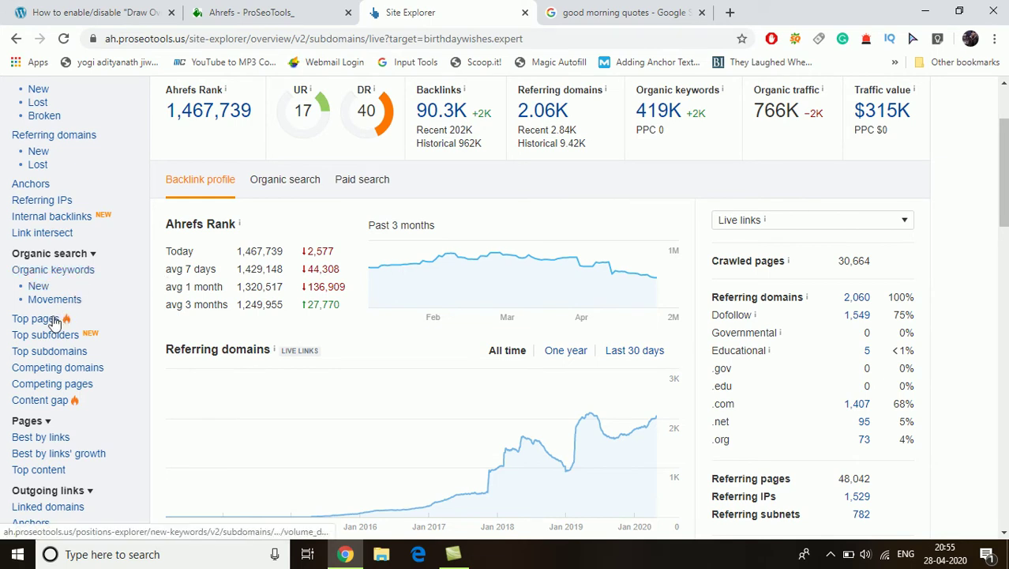
pyautogui.click(76, 270)
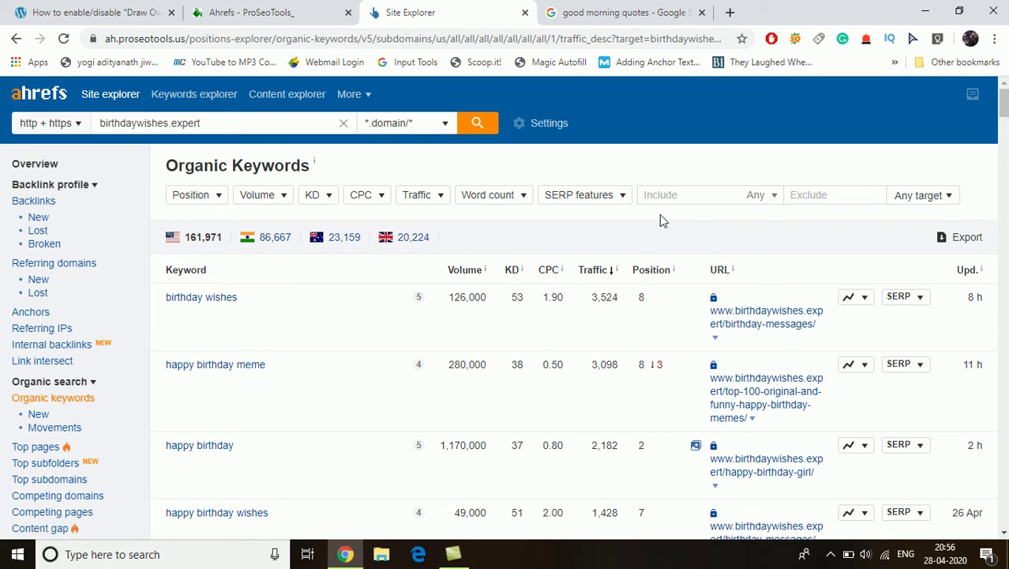
# Step: Filter the organic keywords to a keyword difficulty (KD) from 0 to 1
pyautogui.scroll(-1, 687, 240)
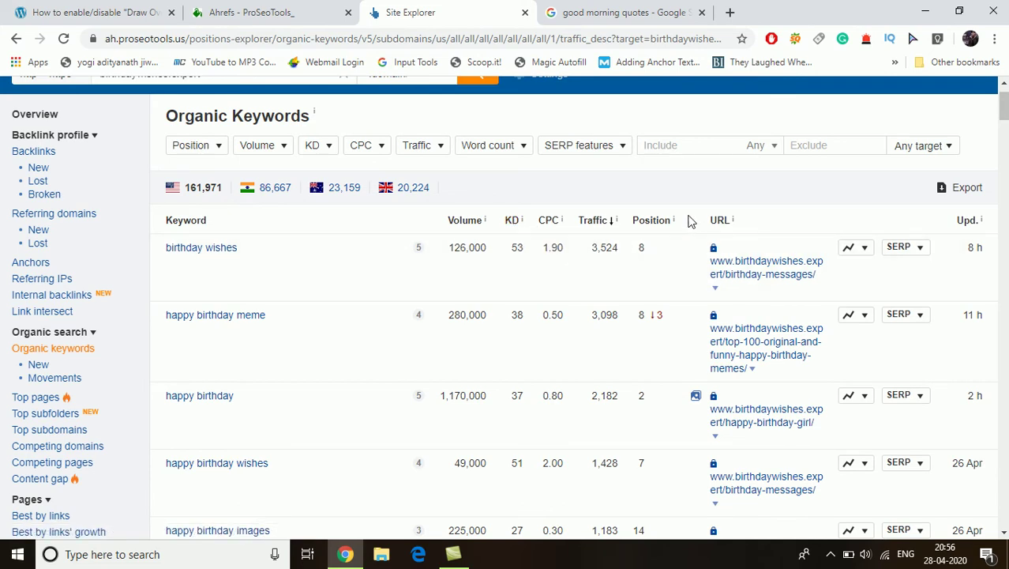
pyautogui.scroll(-1, 688, 221)
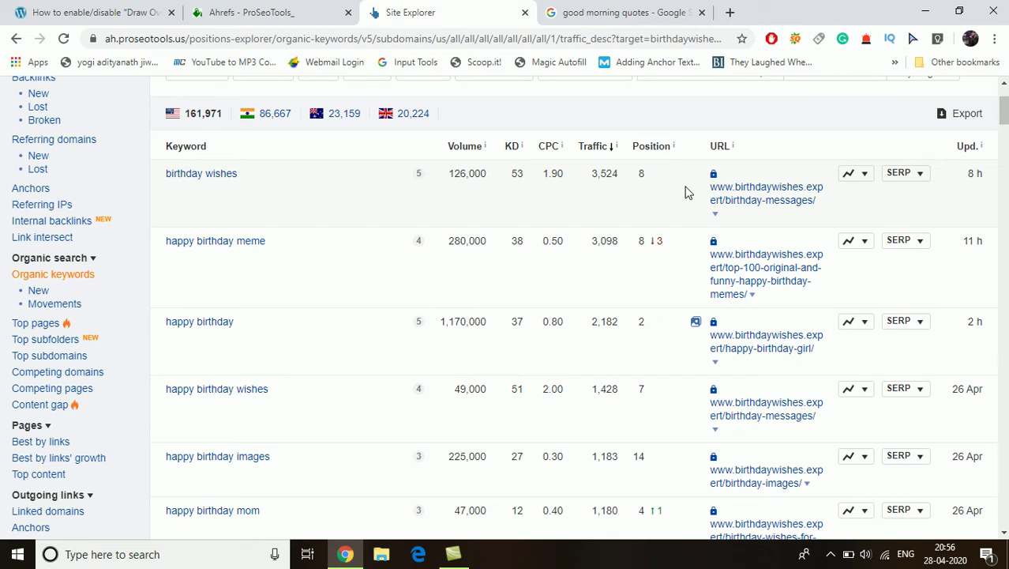
pyautogui.scroll(-4, 685, 192)
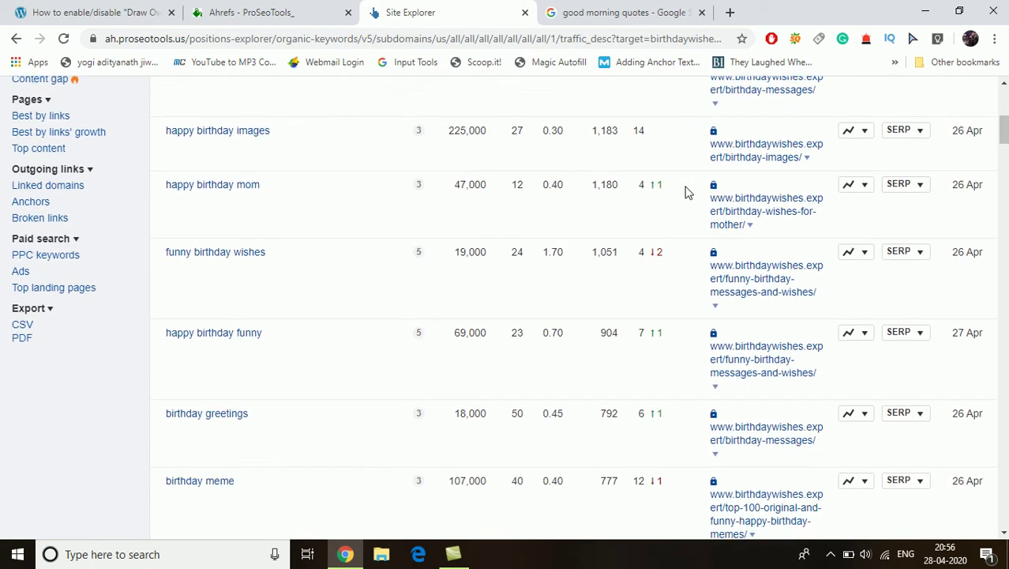
pyautogui.scroll(5, 685, 192)
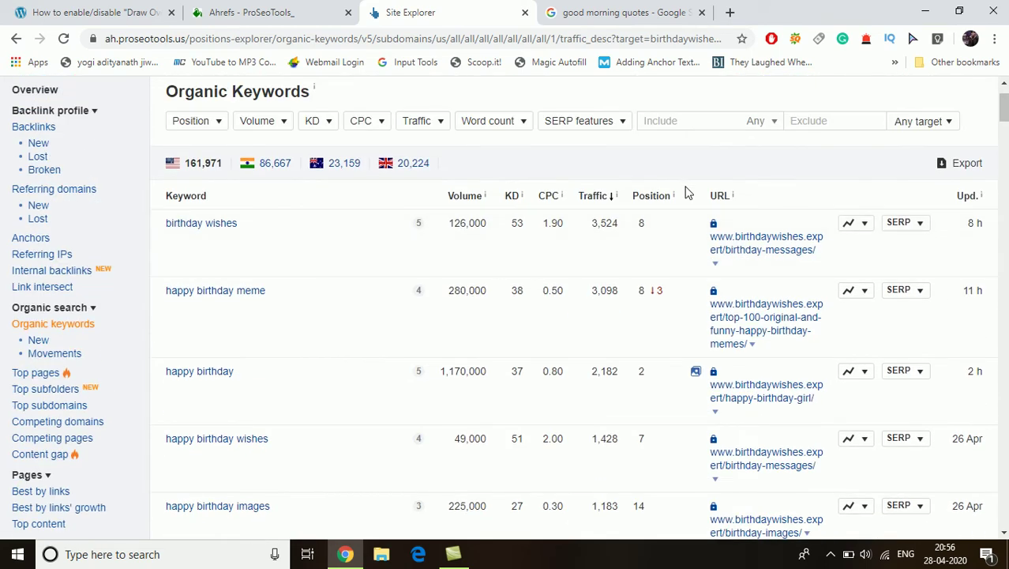
pyautogui.scroll(-1, 685, 193)
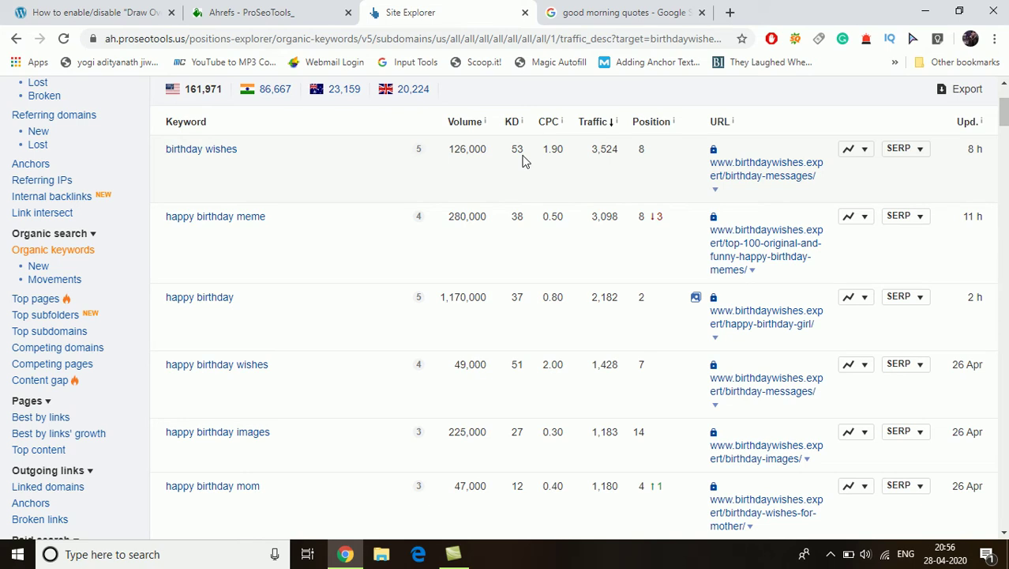
pyautogui.scroll(2, 524, 161)
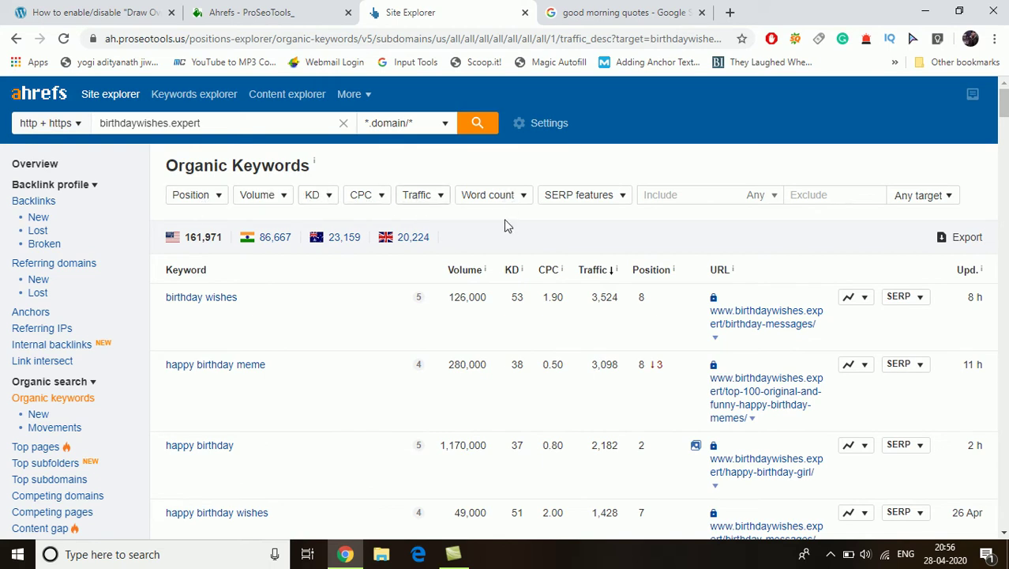
pyautogui.click(319, 202)
pyautogui.click(364, 227)
pyautogui.write('0')
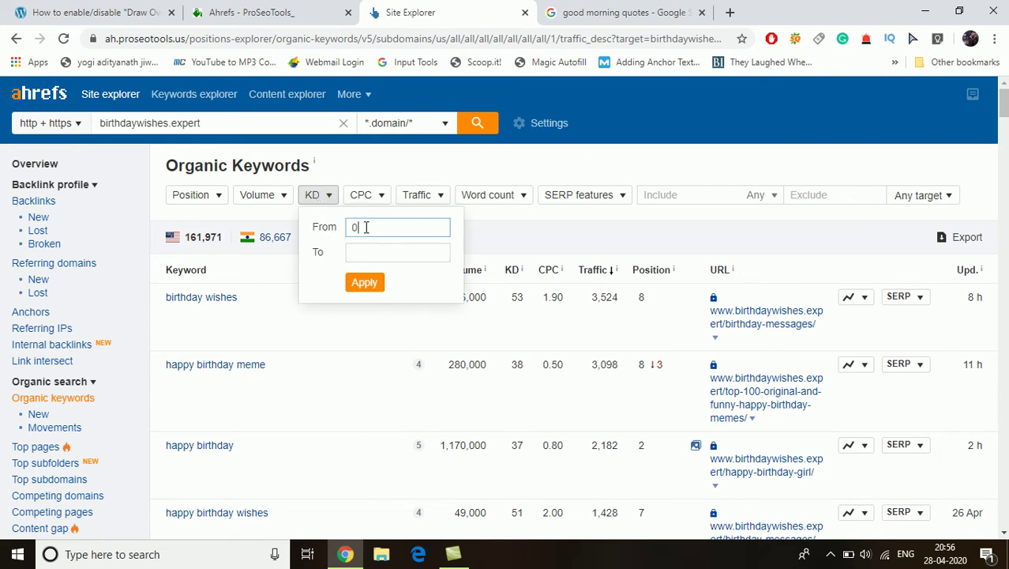
pyautogui.click(364, 253)
pyautogui.write('1')
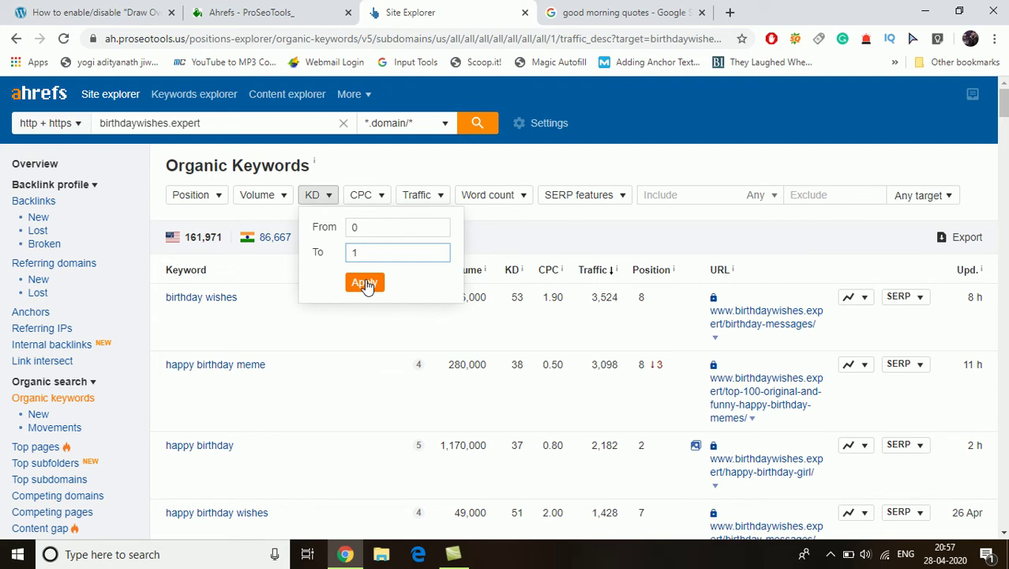
pyautogui.click(364, 284)
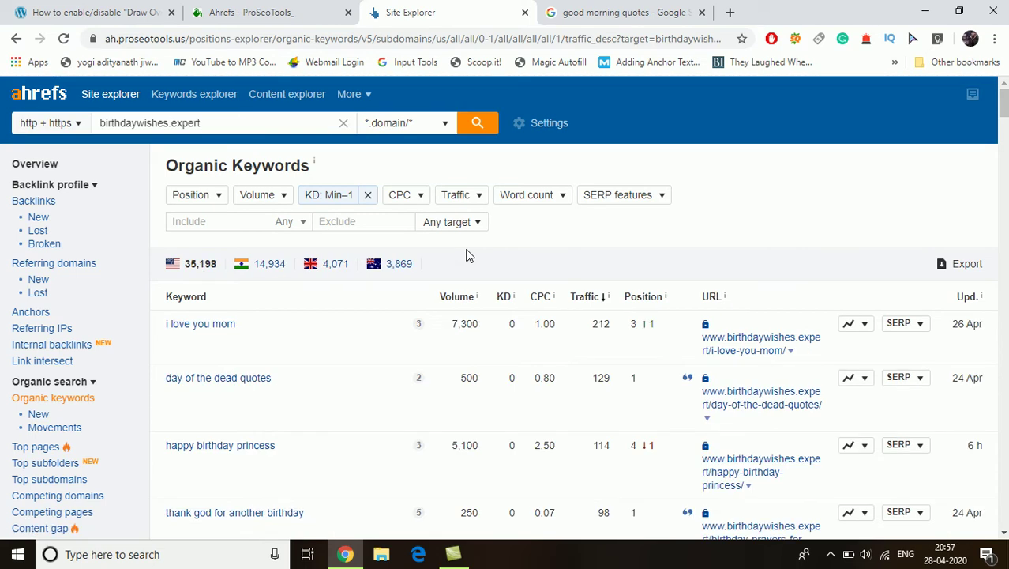
# Step: Expand the SERP results for the keyword "i love you mom" in the filtered list
pyautogui.scroll(-1, 675, 273)
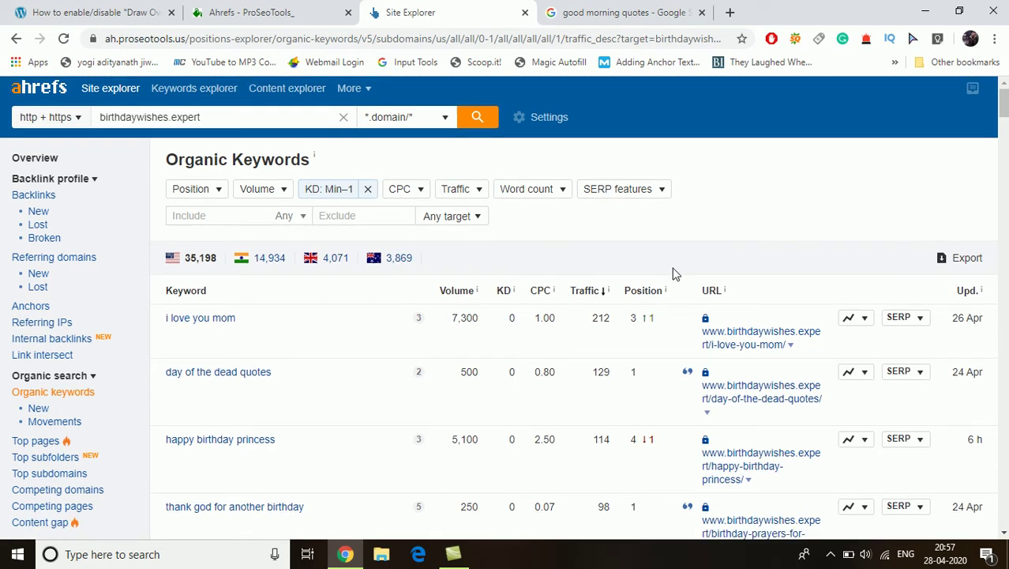
pyautogui.scroll(-2, 675, 273)
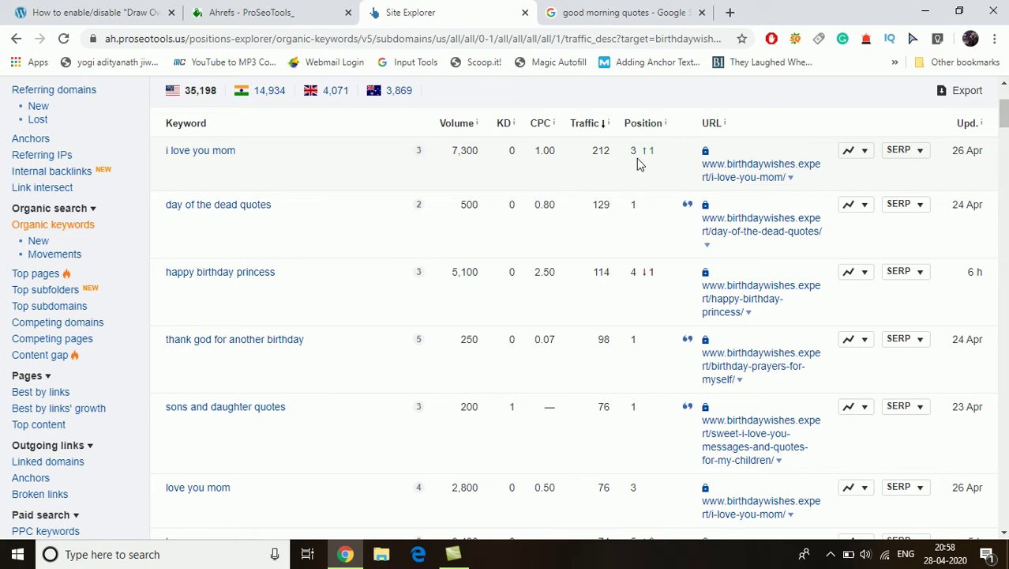
pyautogui.click(908, 151)
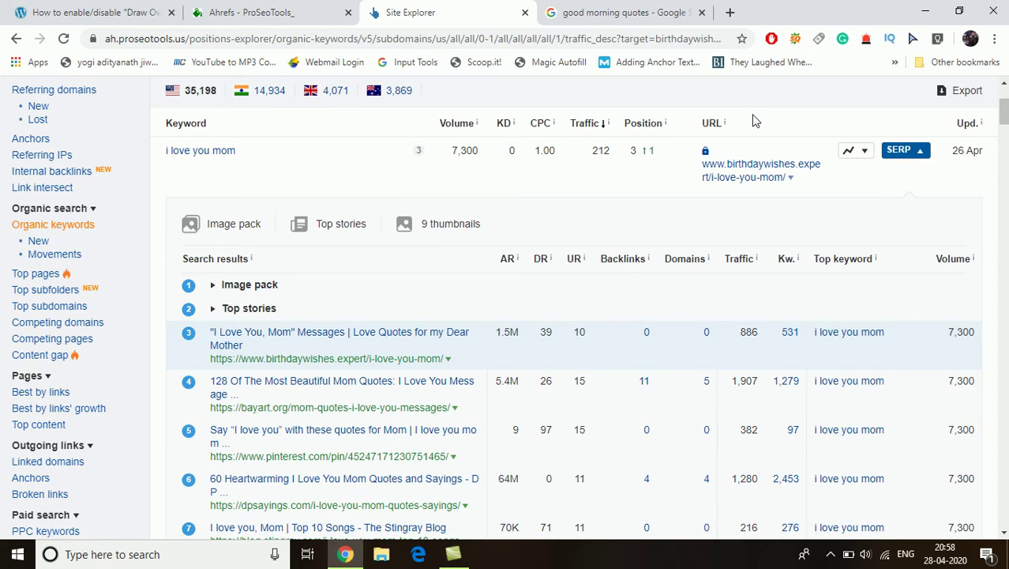
# Step: Examine the backlinks and referring domains of the pages ranking for "i love you mom"
pyautogui.scroll(-2, 667, 286)
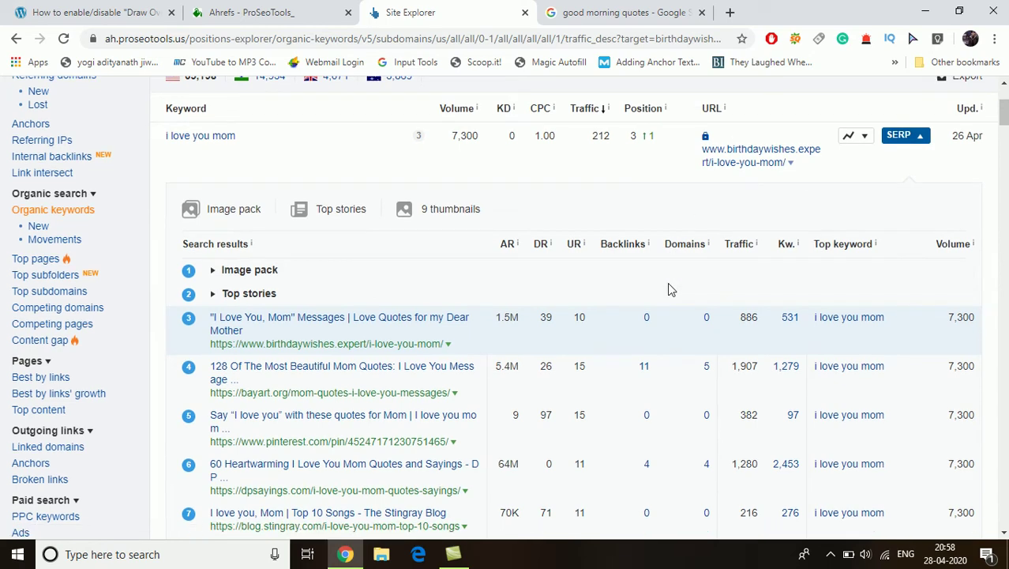
pyautogui.scroll(1, 668, 289)
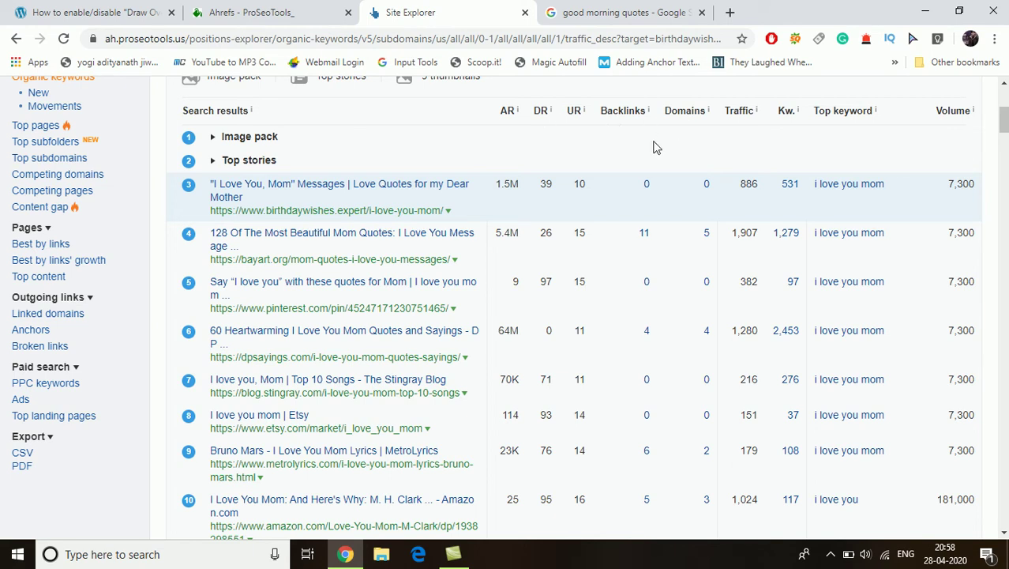
pyautogui.scroll(-1, 651, 159)
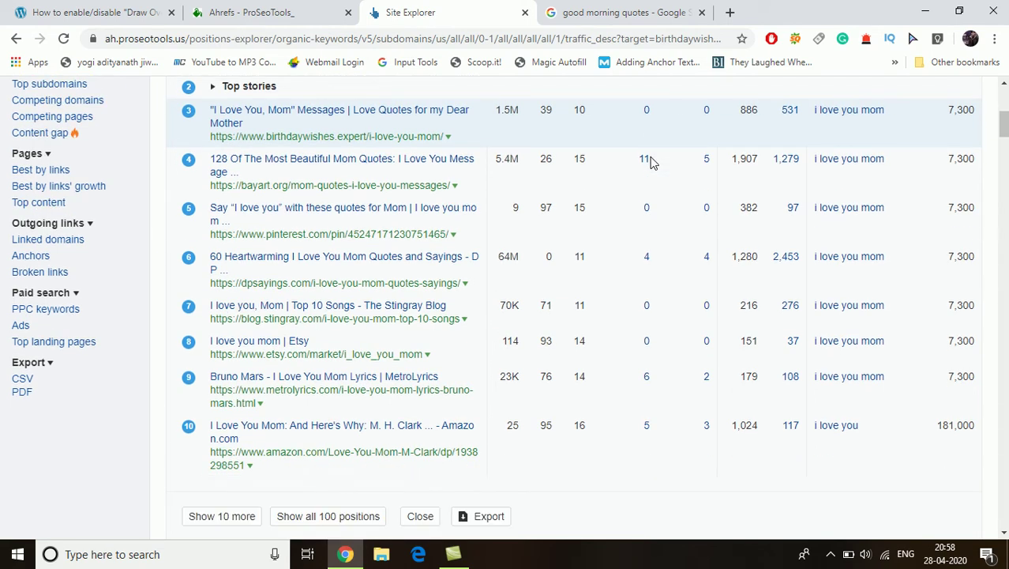
pyautogui.scroll(1, 650, 163)
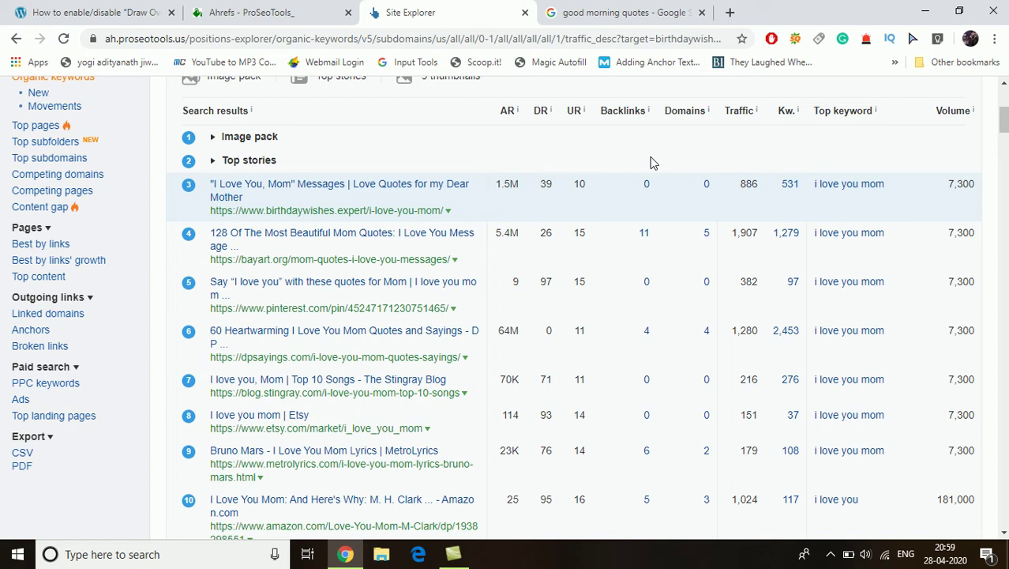
pyautogui.scroll(-1, 653, 195)
pyautogui.scroll(-1, 653, 195)
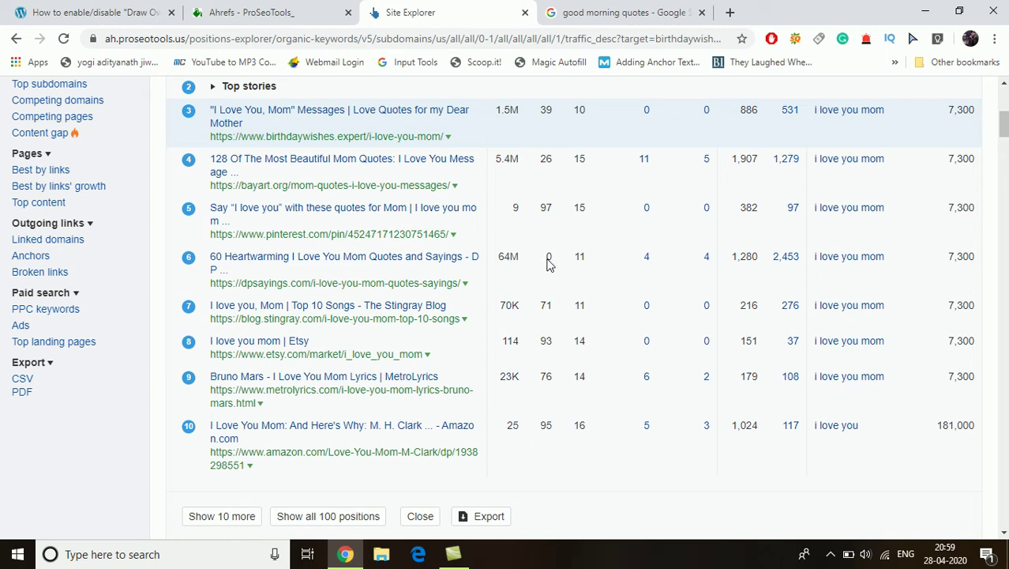
pyautogui.scroll(1, 565, 268)
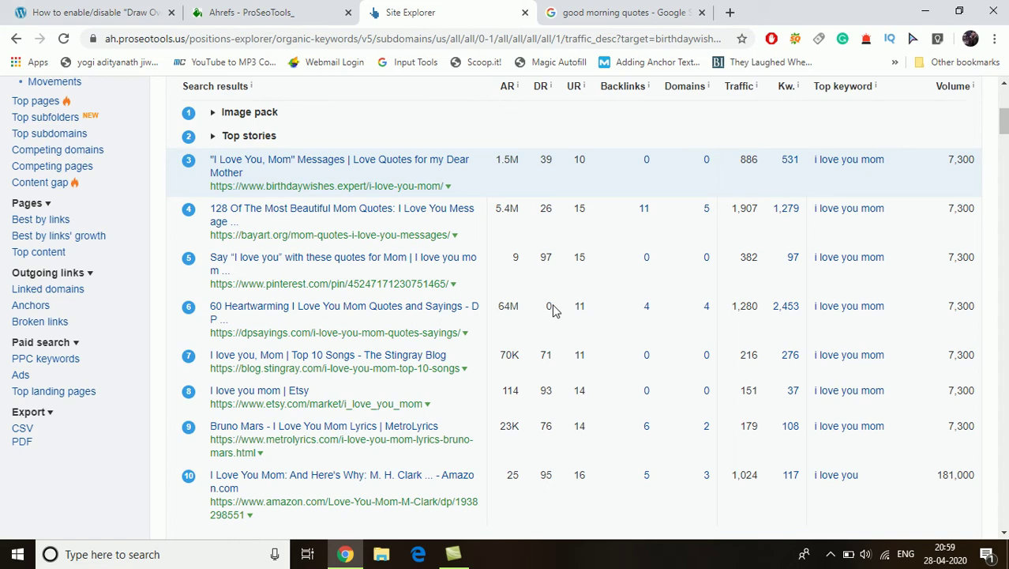
# Step: Check the domain ratings (DR) of the low-authority sites ranking for "i love you mom", including dpsayings.com and bayart.org, and collapse its SERP results
pyautogui.doubleClick(549, 306)
pyautogui.scroll(-1, 598, 314)
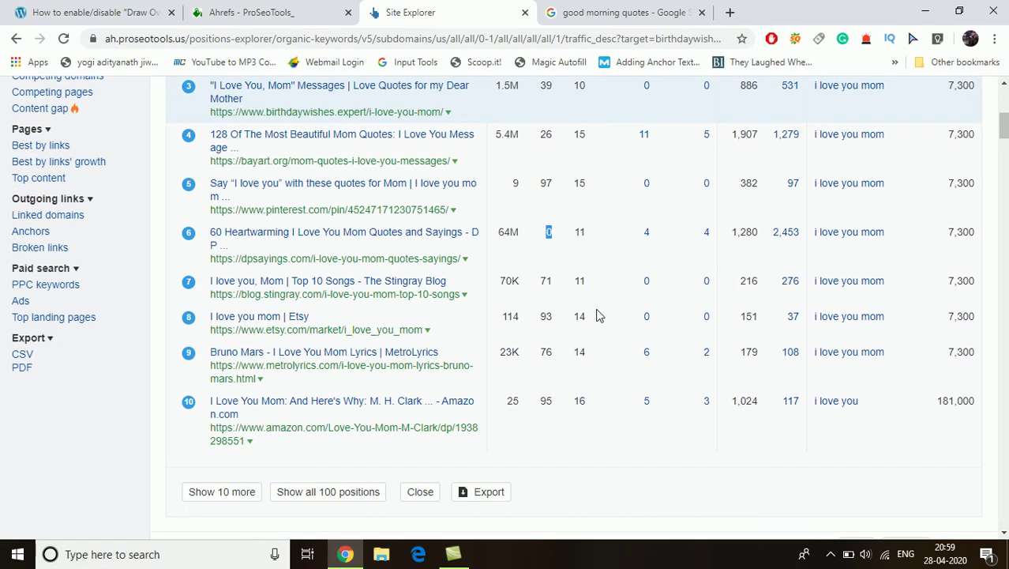
pyautogui.click(598, 314)
pyautogui.scroll(1, 553, 371)
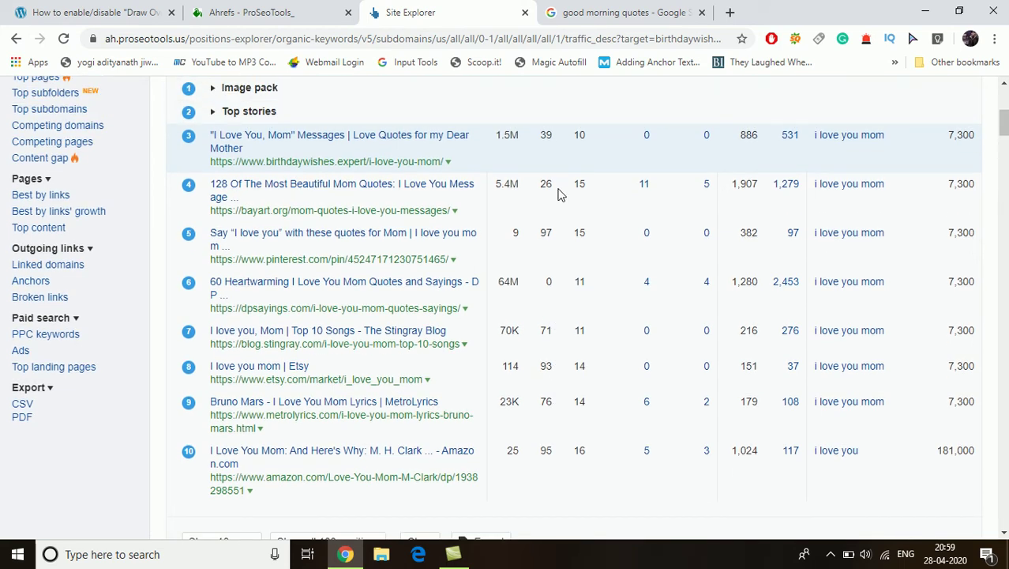
pyautogui.moveTo(542, 187); pyautogui.dragTo(540, 186)
pyautogui.click(604, 215)
pyautogui.scroll(1, 604, 214)
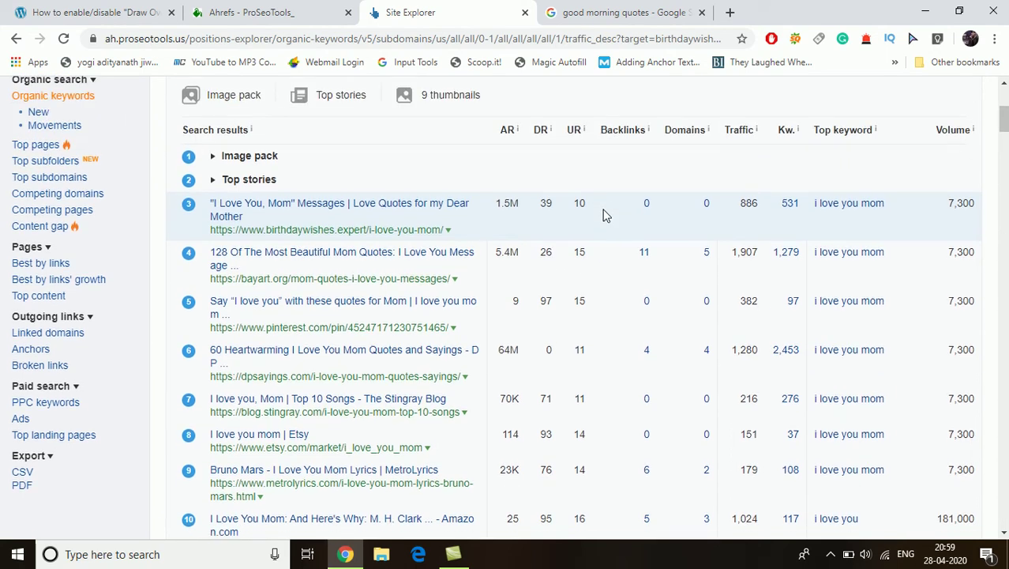
pyautogui.scroll(-1, 604, 214)
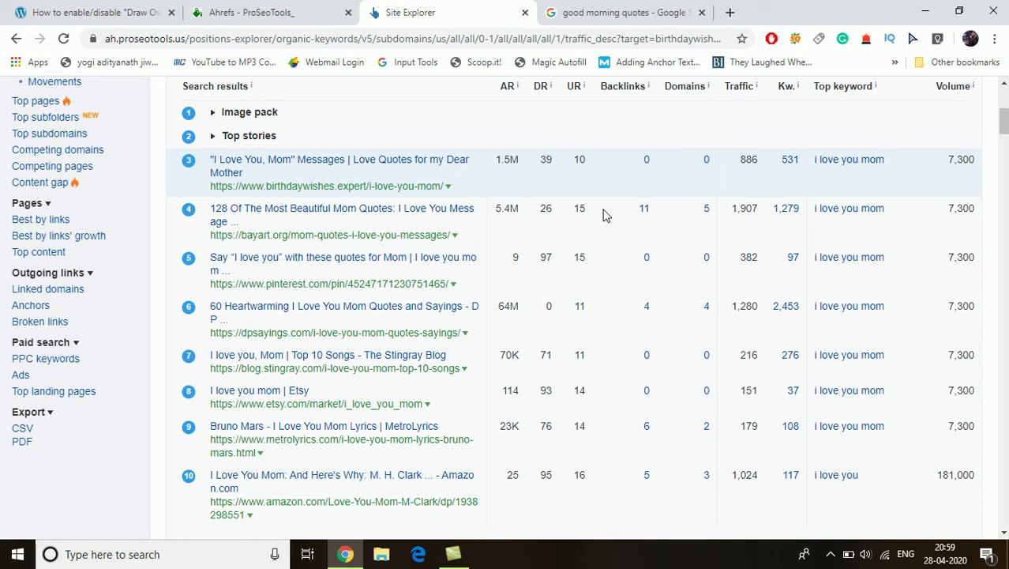
pyautogui.doubleClick(546, 308)
pyautogui.scroll(1, 711, 221)
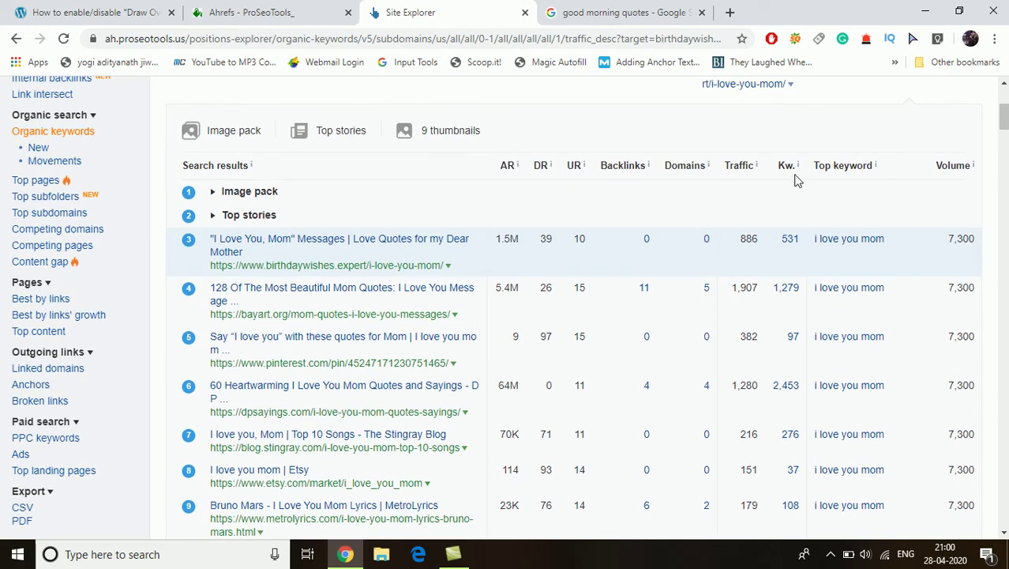
pyautogui.scroll(1, 795, 178)
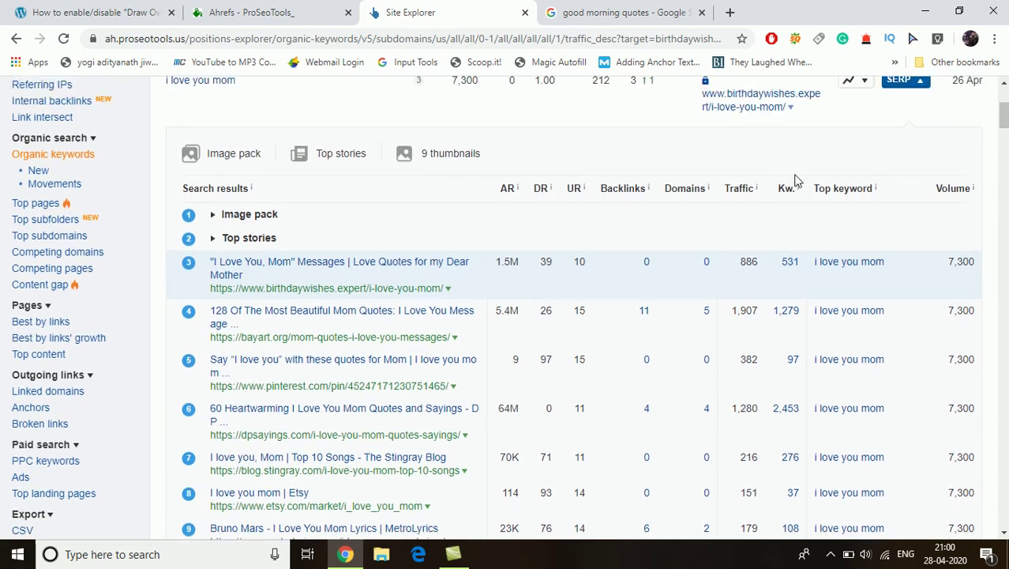
pyautogui.click(906, 86)
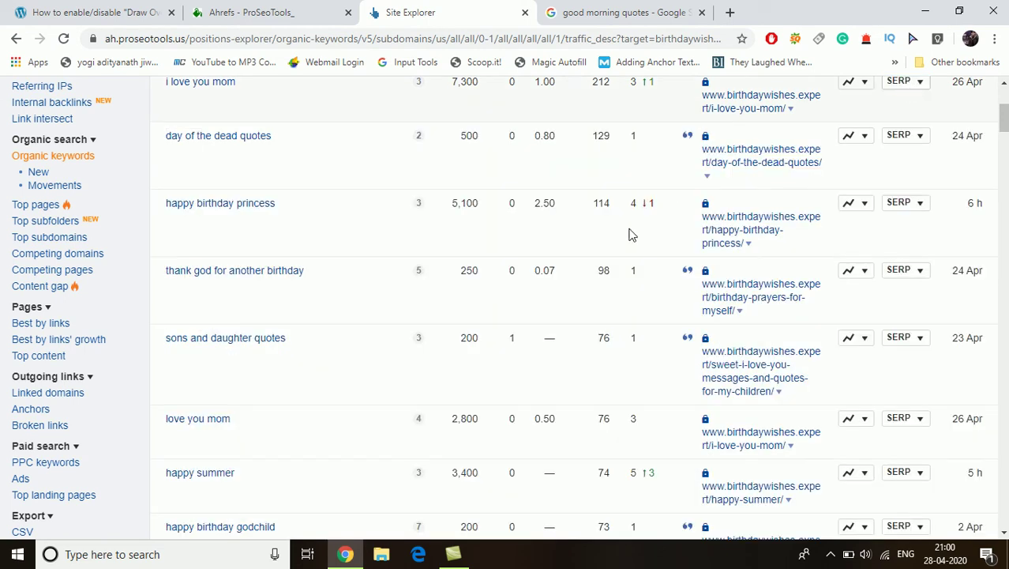
# Step: Expand the SERP results for the keyword "happy birthday princess" in the filtered list
pyautogui.scroll(1, 549, 259)
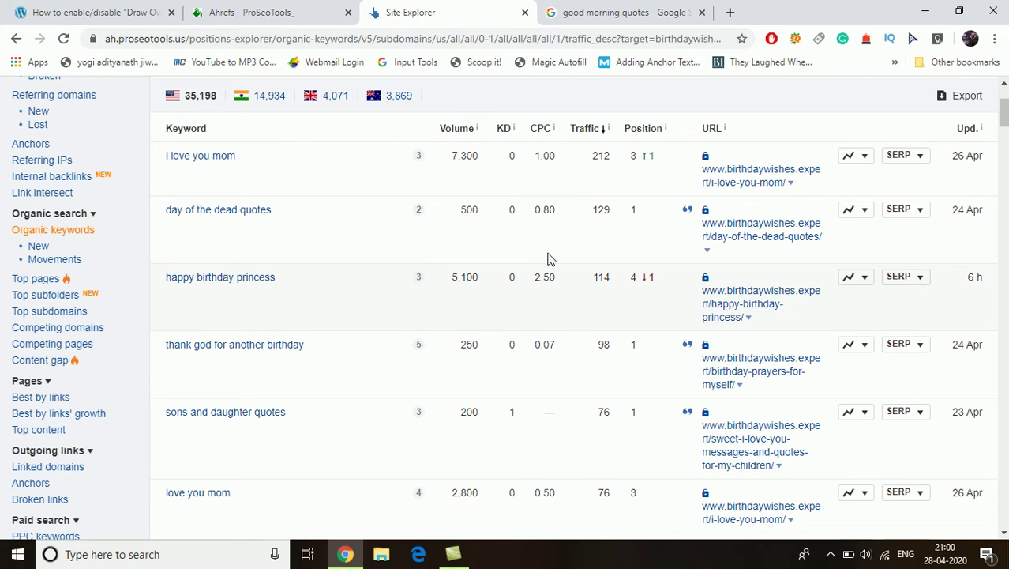
pyautogui.moveTo(237, 155); pyautogui.dragTo(164, 161)
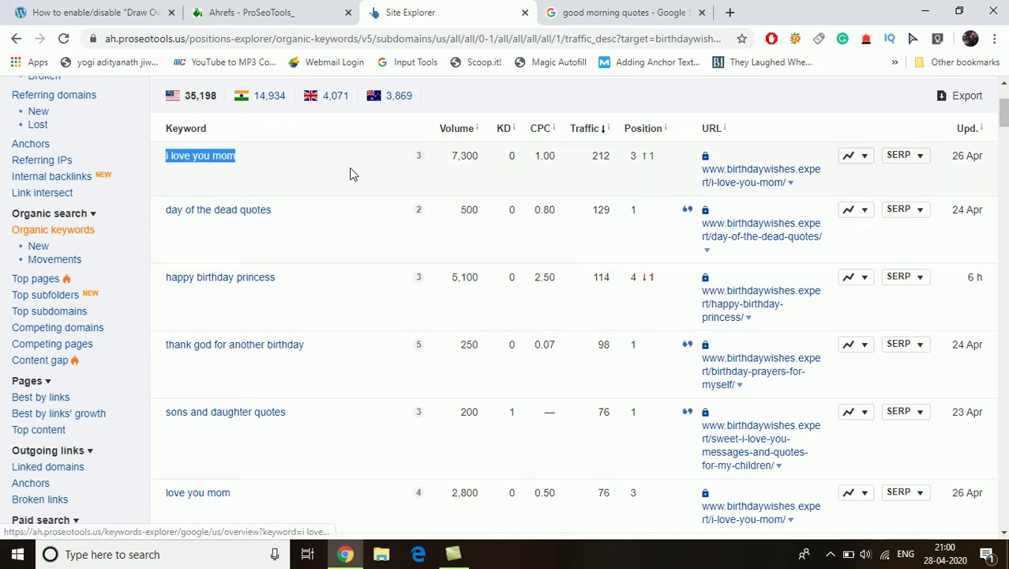
pyautogui.click(504, 301)
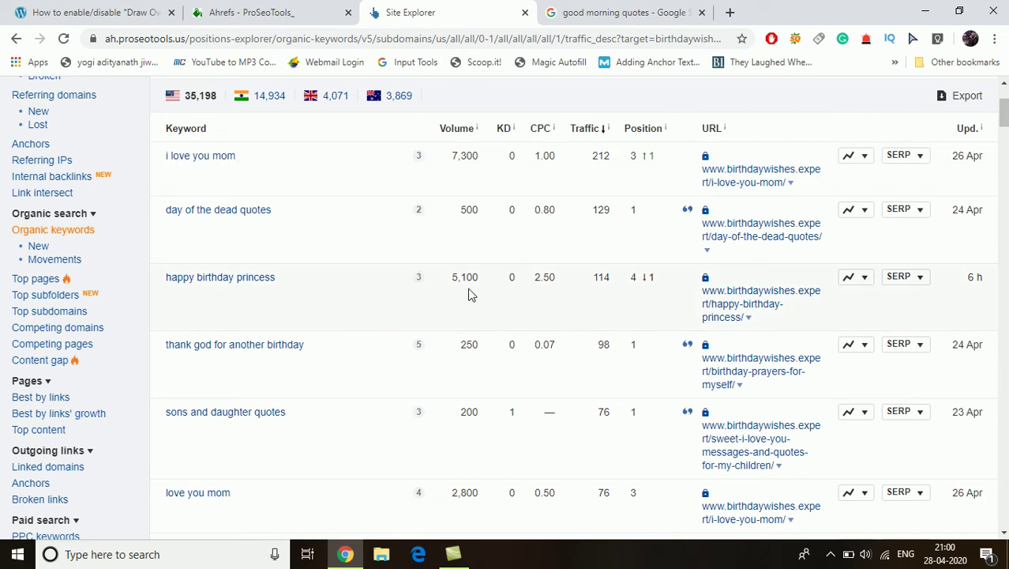
pyautogui.scroll(-2, 669, 264)
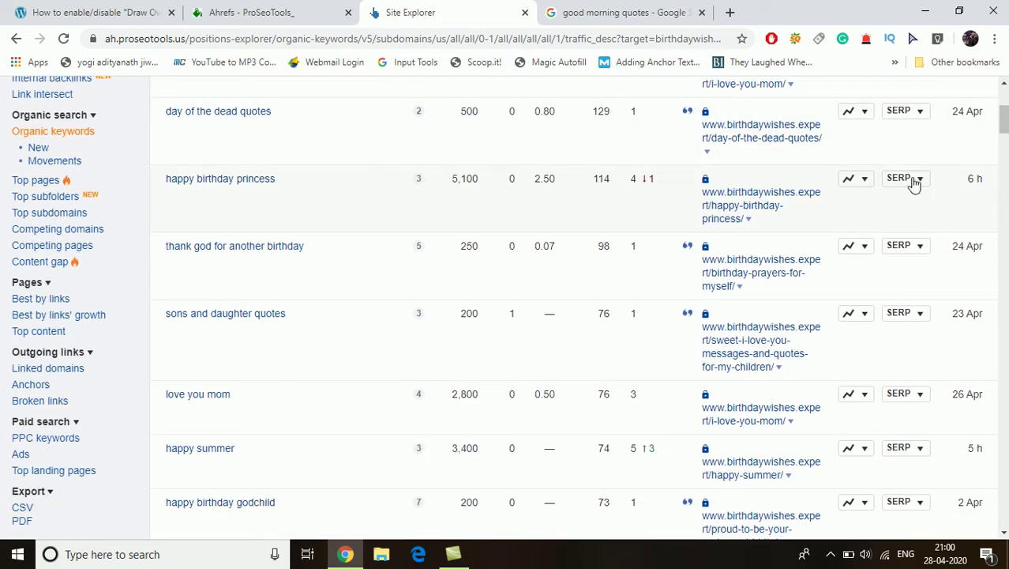
pyautogui.click(914, 181)
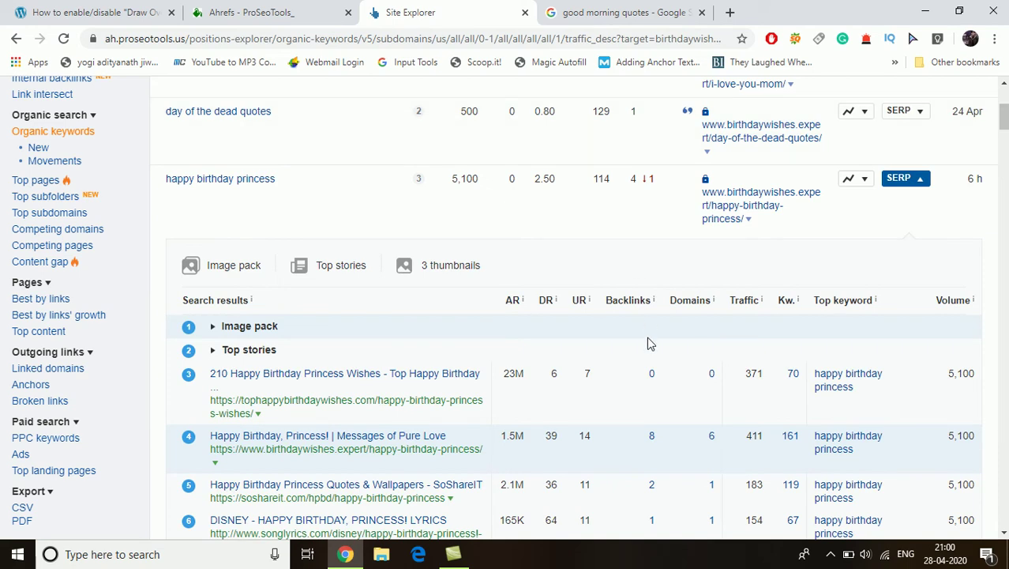
# Step: Examine the ranking pages and their backlinks and referring domains in the "happy birthday princess" SERP results
pyautogui.scroll(-3, 648, 344)
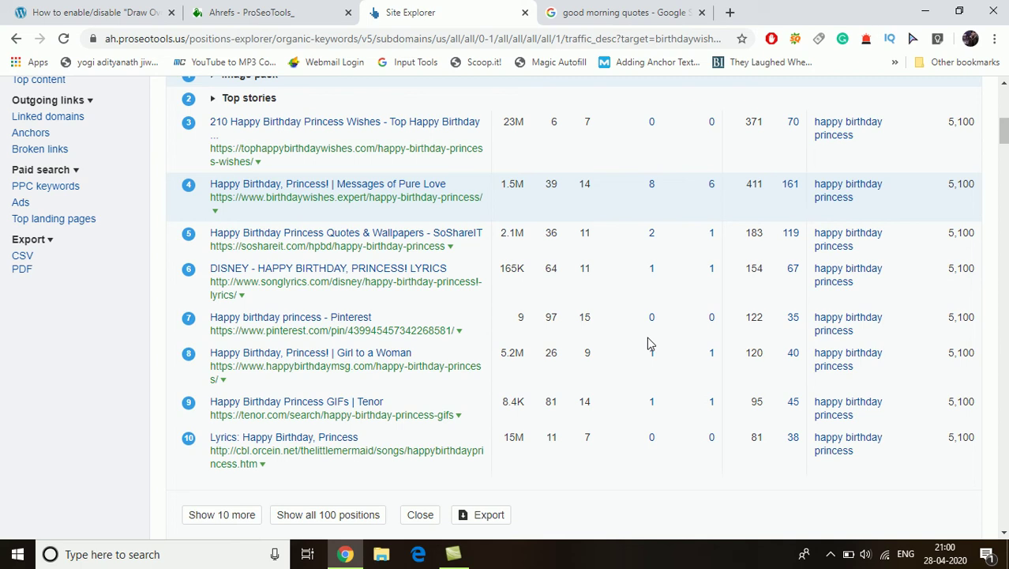
pyautogui.scroll(3, 646, 336)
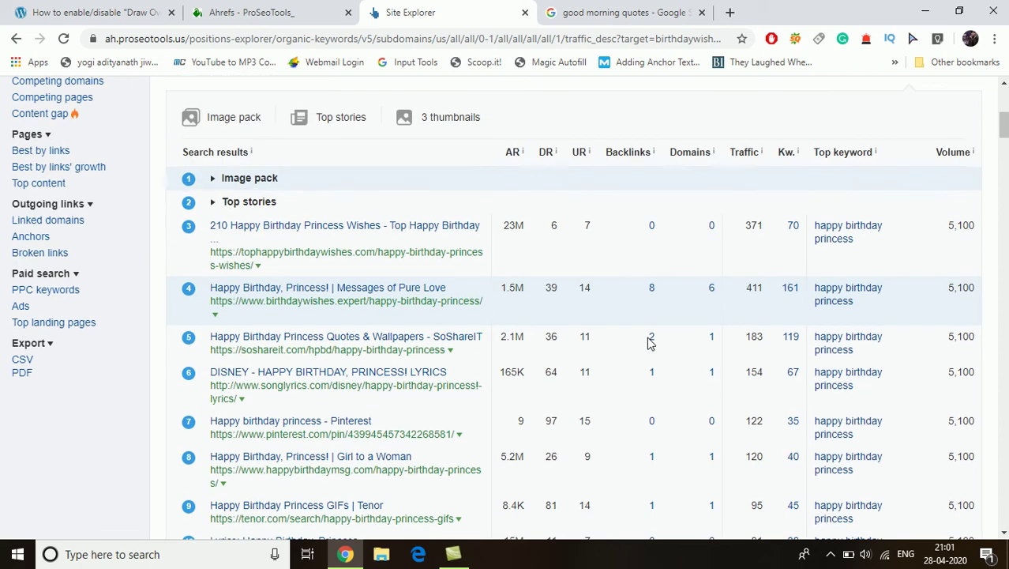
pyautogui.scroll(1, 648, 343)
pyautogui.scroll(-5, 648, 342)
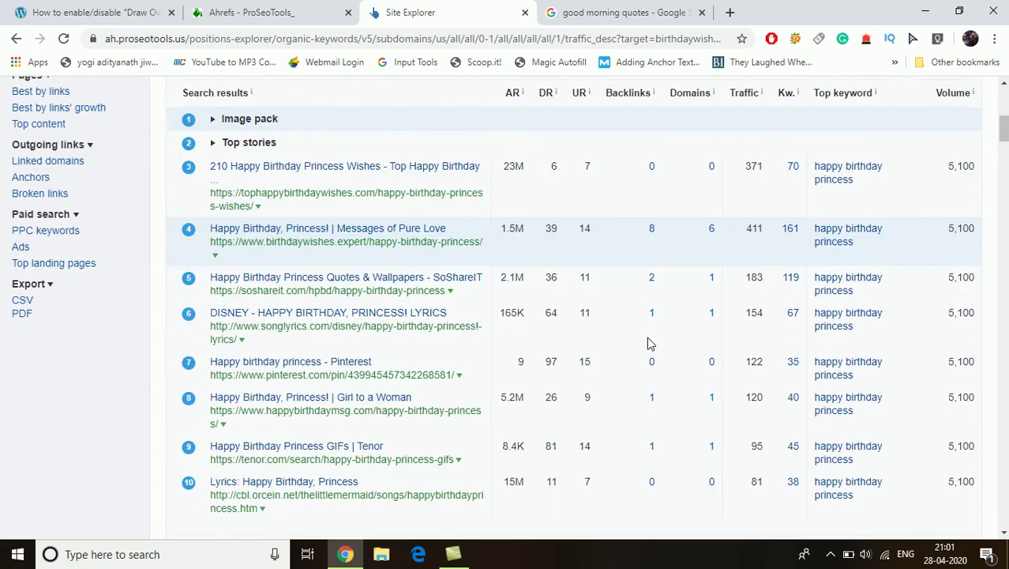
pyautogui.scroll(1, 647, 342)
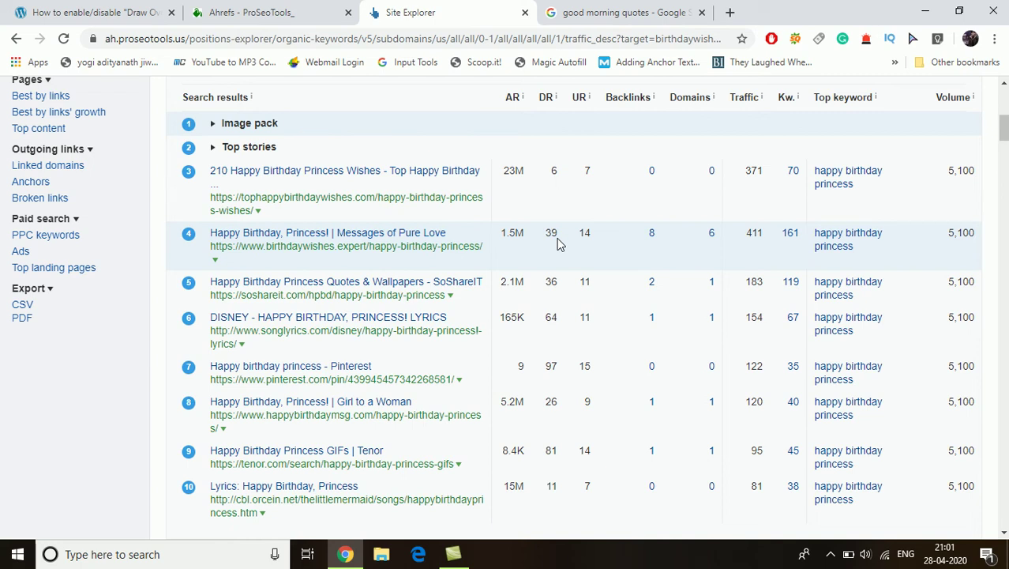
# Step: Compare the domain ratings (DR) of the lower-authority sites ranking for "happy birthday princess" and collapse its SERP results
pyautogui.doubleClick(550, 485)
pyautogui.doubleClick(551, 282)
pyautogui.click(526, 409)
pyautogui.doubleClick(550, 402)
pyautogui.click(573, 403)
pyautogui.scroll(2, 594, 396)
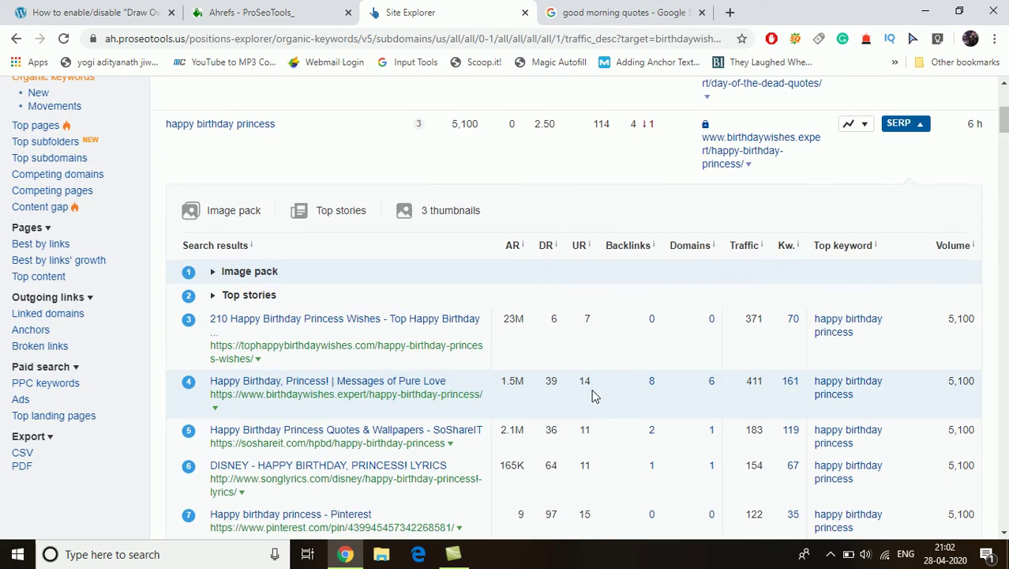
pyautogui.click(913, 126)
# Step: Look further down the filtered keyword list and expand the SERP results for "happy birthday diva"
pyautogui.scroll(1, 512, 153)
pyautogui.scroll(1, 512, 153)
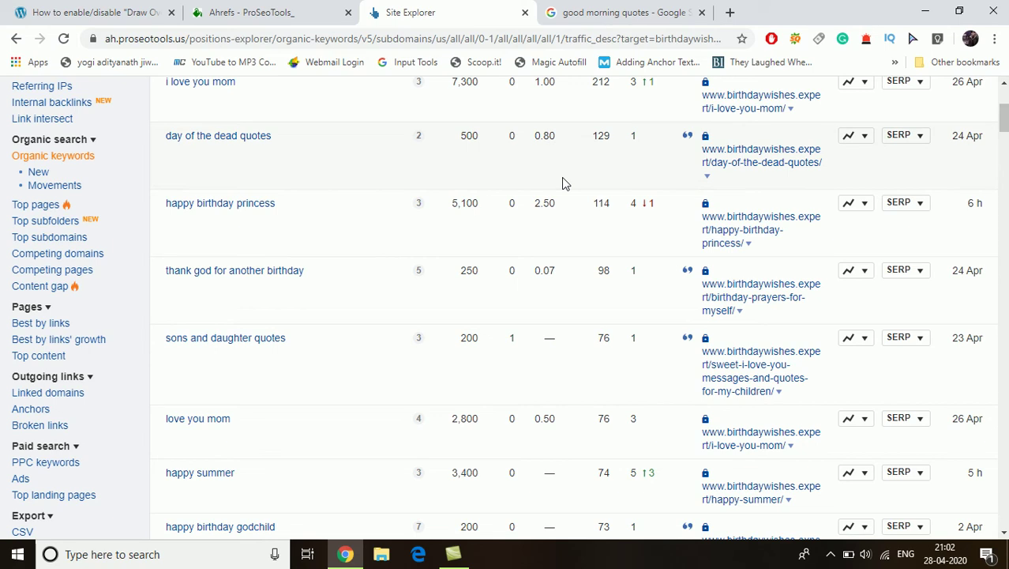
pyautogui.scroll(-2, 563, 182)
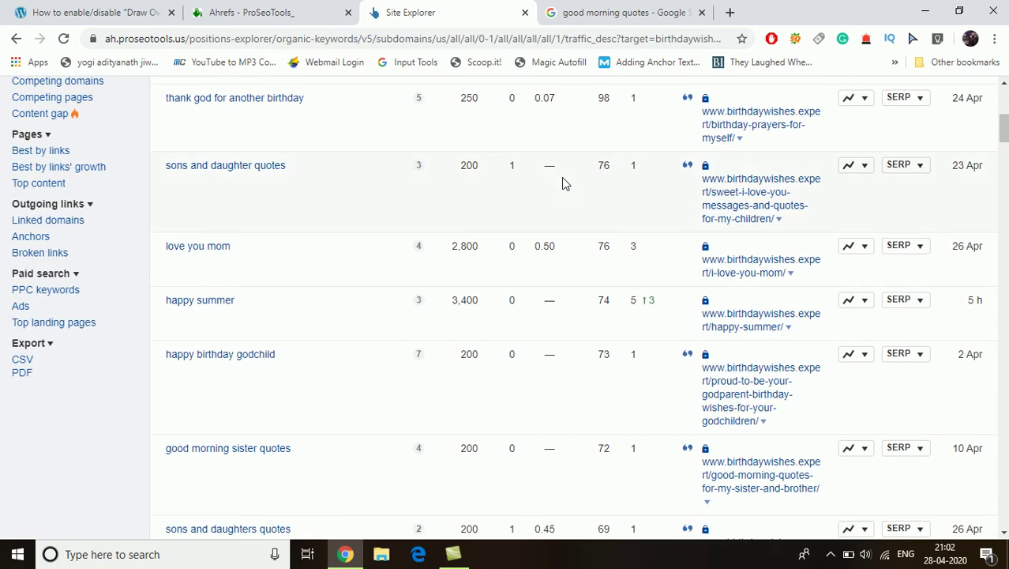
pyautogui.scroll(-2, 563, 182)
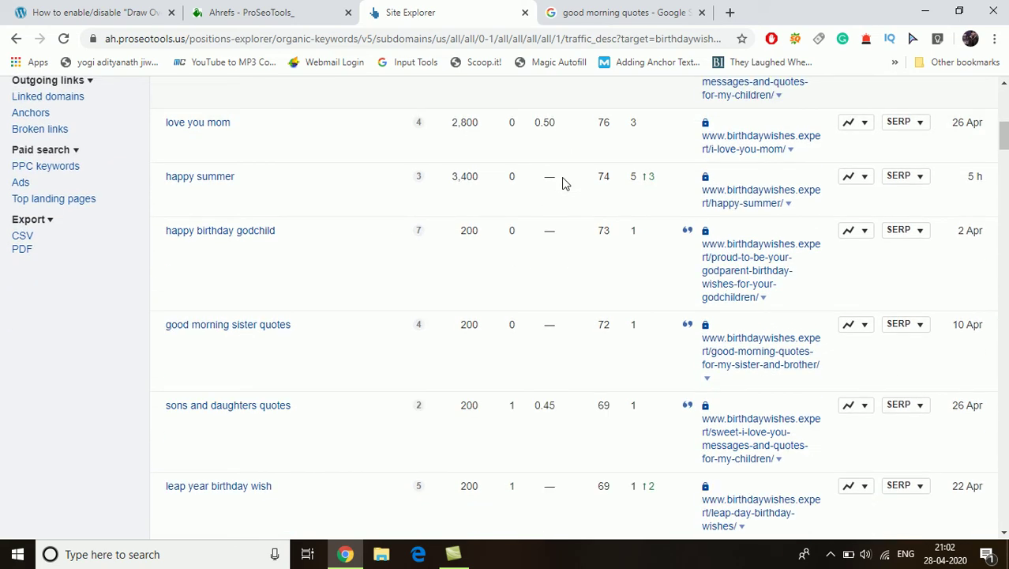
pyautogui.scroll(-5, 563, 182)
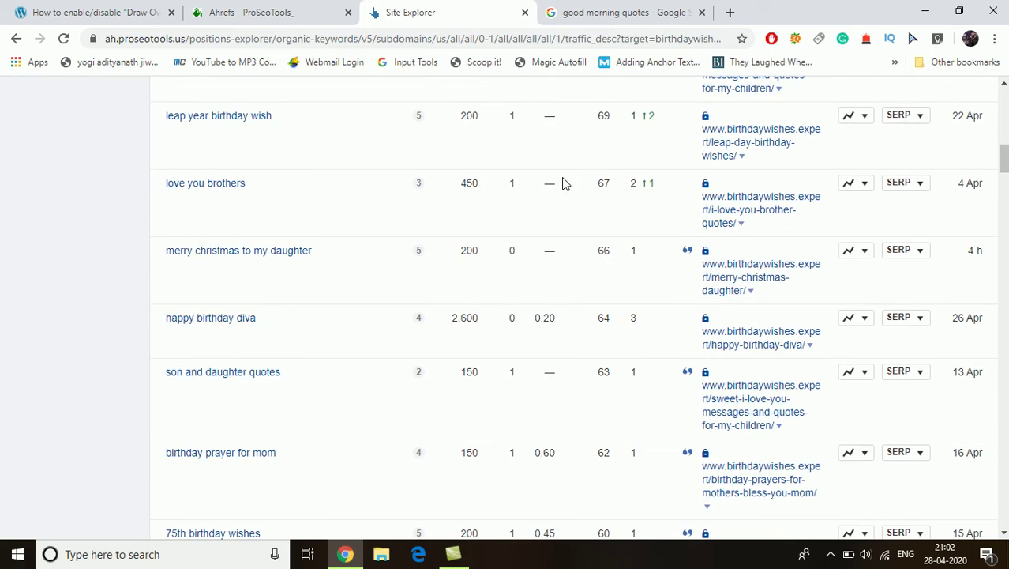
pyautogui.scroll(-1, 563, 182)
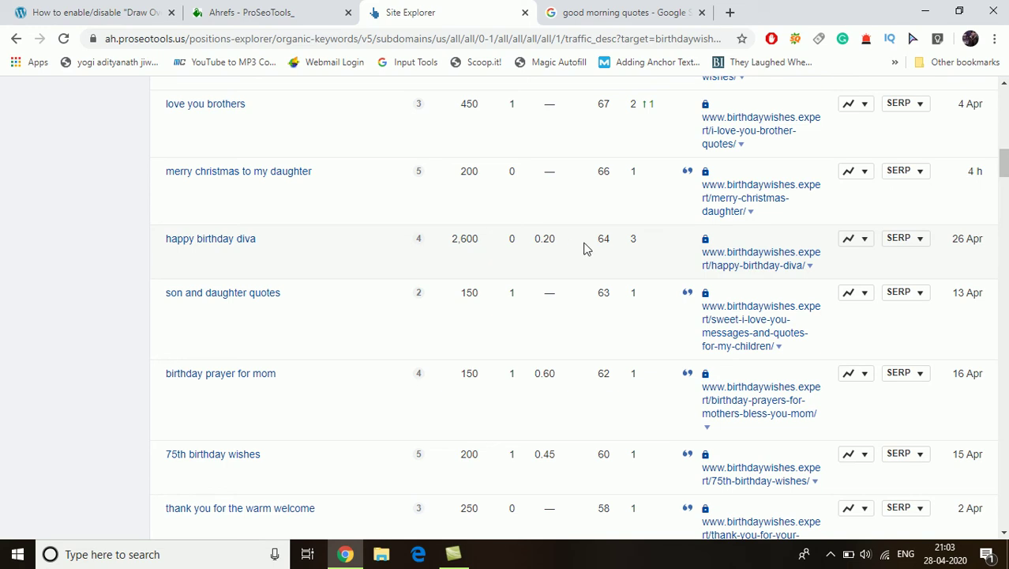
pyautogui.click(908, 240)
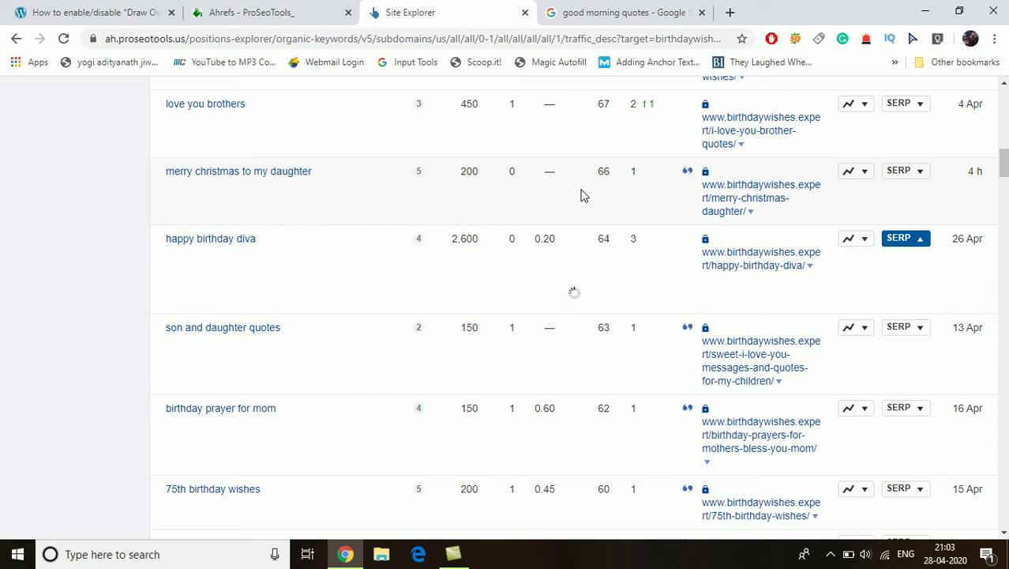
# Step: Review the DR, UR and backlinks of the pages ranking for "happy birthday diva" and collapse its SERP results
pyautogui.scroll(-1, 580, 195)
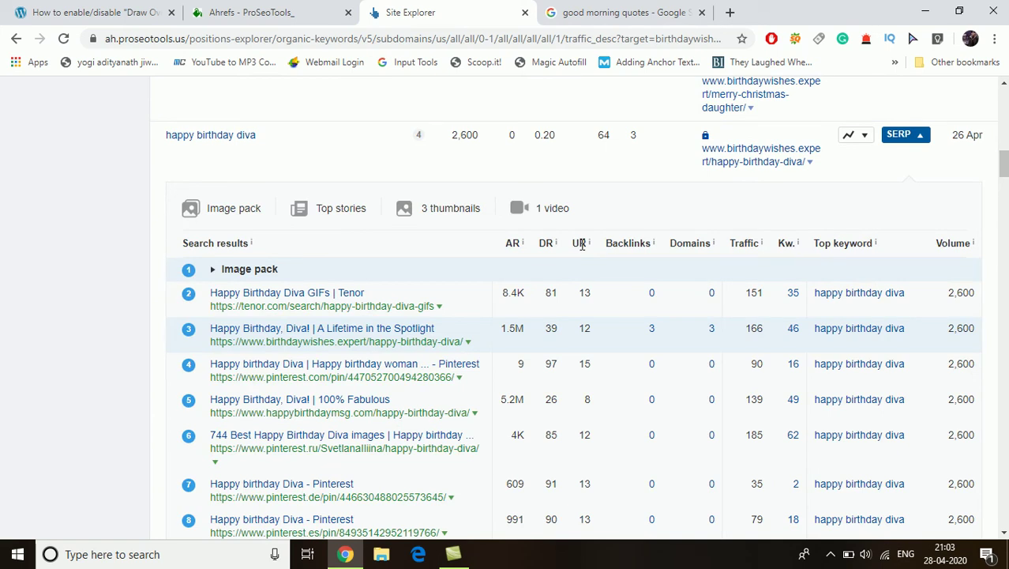
pyautogui.scroll(-3, 675, 268)
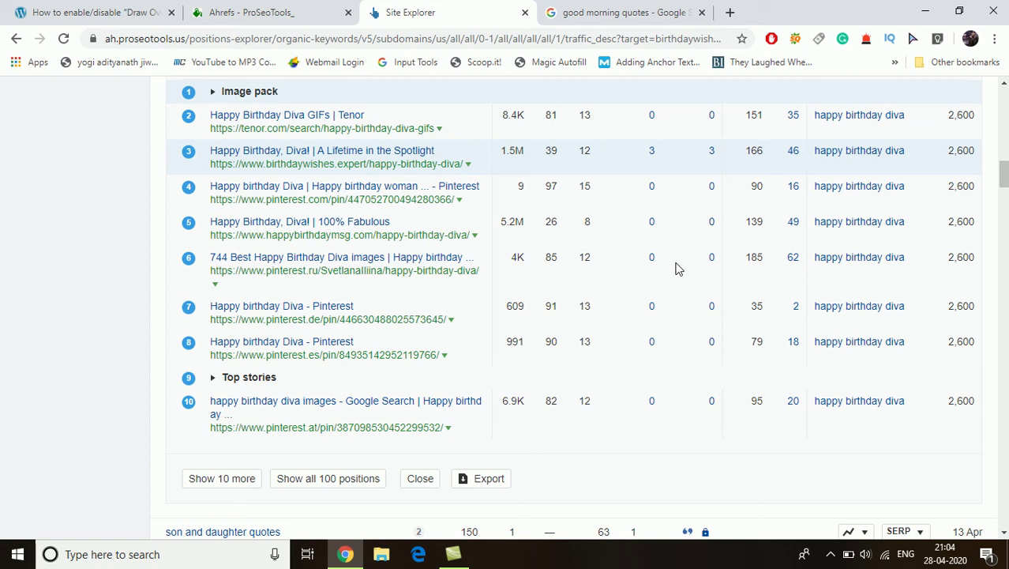
pyautogui.scroll(1, 675, 268)
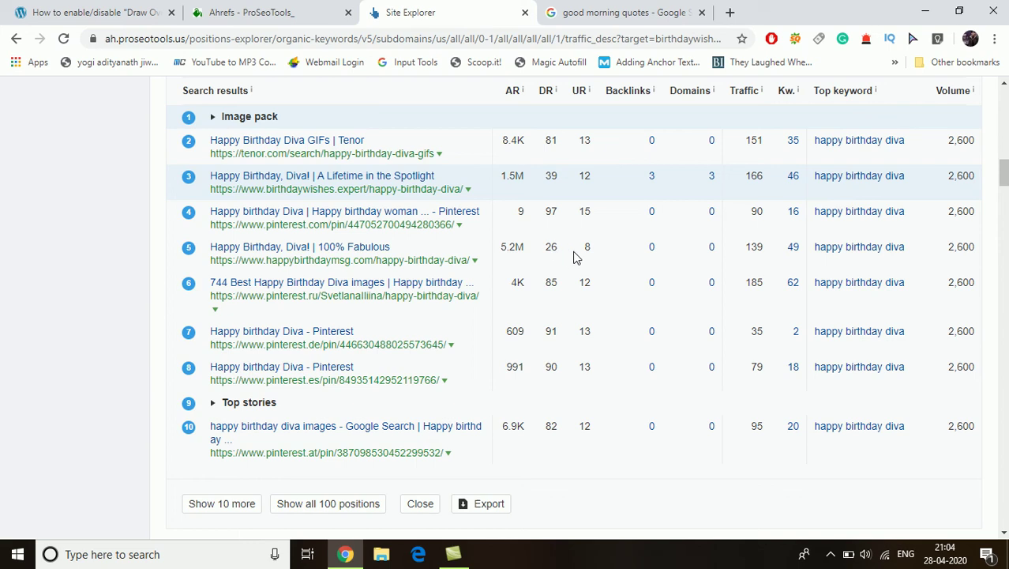
pyautogui.scroll(1, 672, 251)
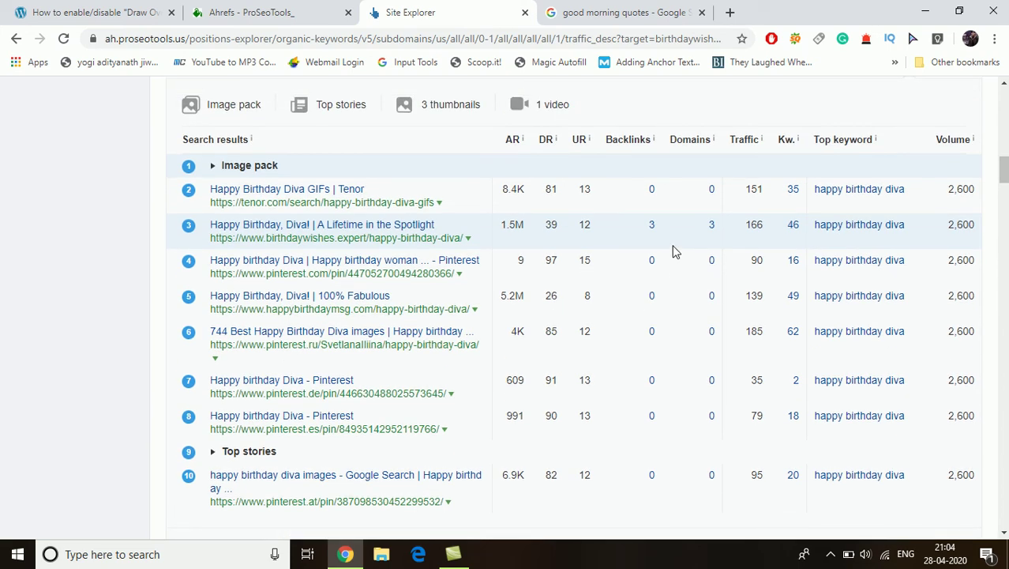
pyautogui.scroll(1, 672, 251)
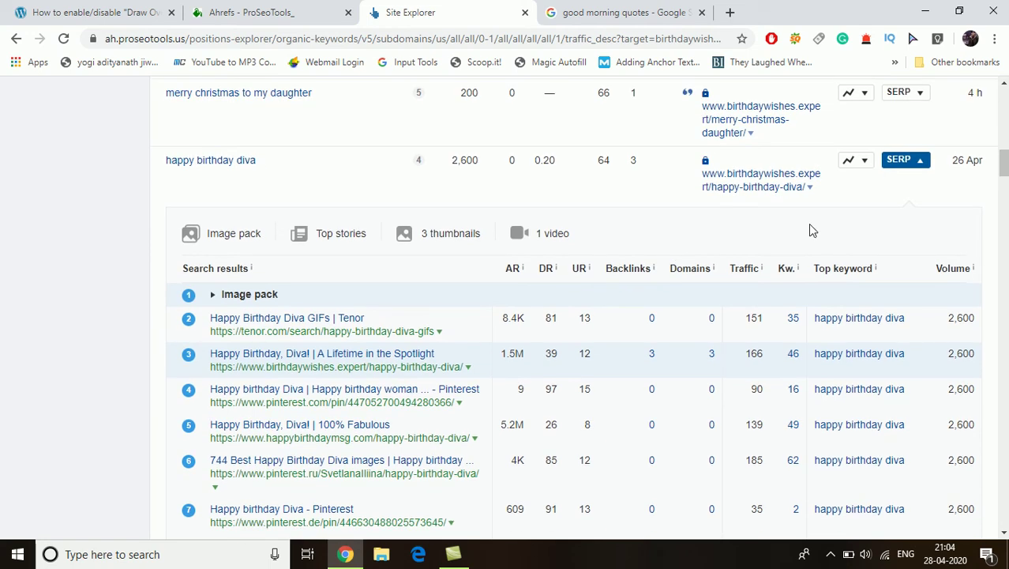
pyautogui.click(914, 164)
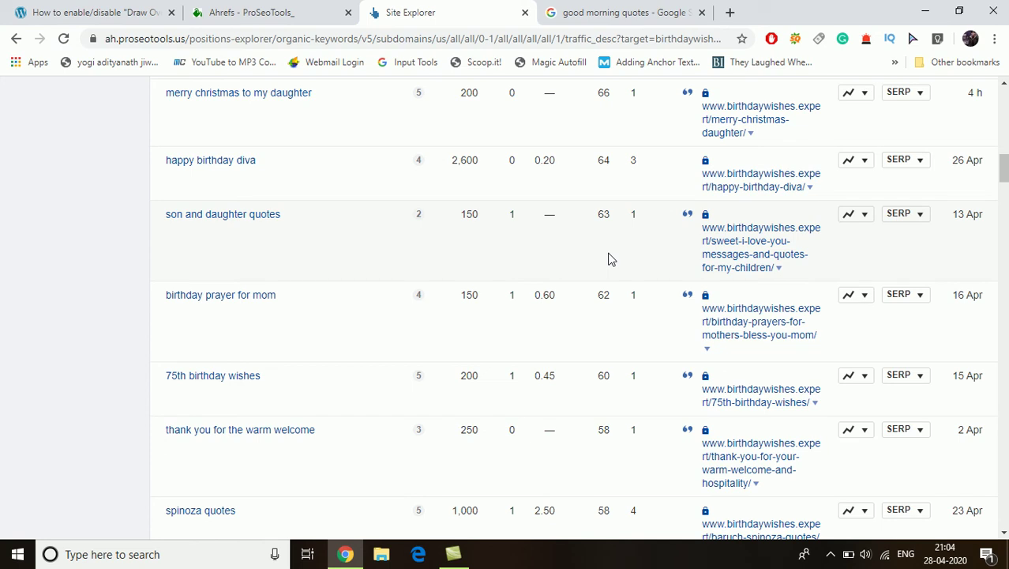
# Step: Look further down the keyword list for promising search volumes and expand the SERP results for "i love you with all my heart"
pyautogui.scroll(-5, 608, 259)
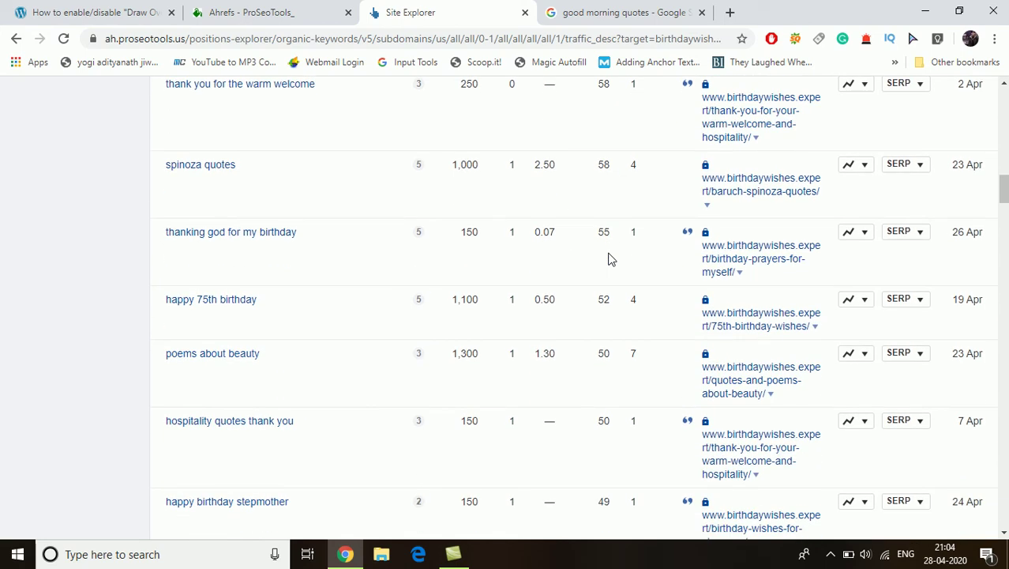
pyautogui.scroll(-2, 608, 259)
pyautogui.scroll(1, 608, 259)
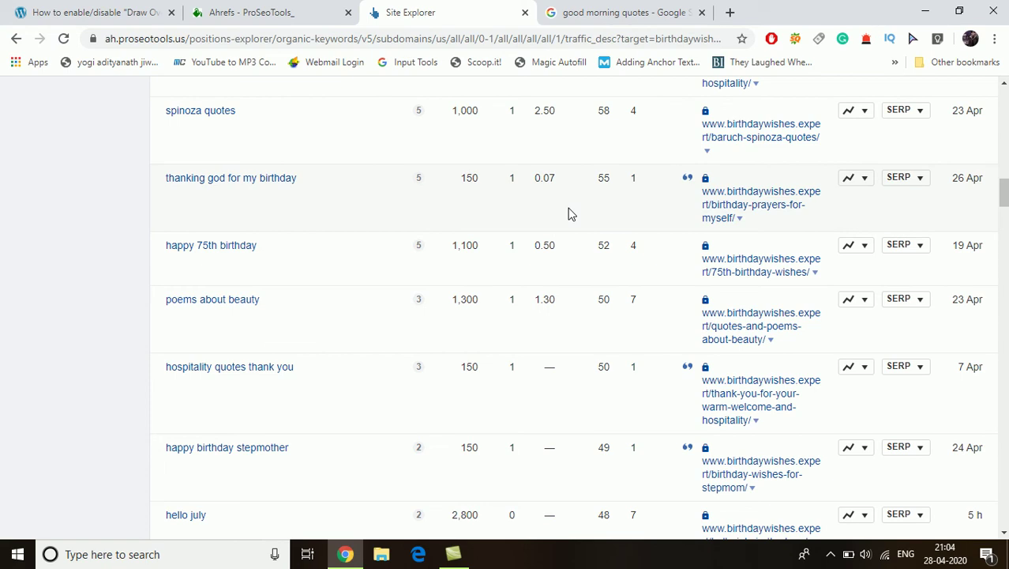
pyautogui.scroll(2, 580, 207)
pyautogui.scroll(-6, 581, 208)
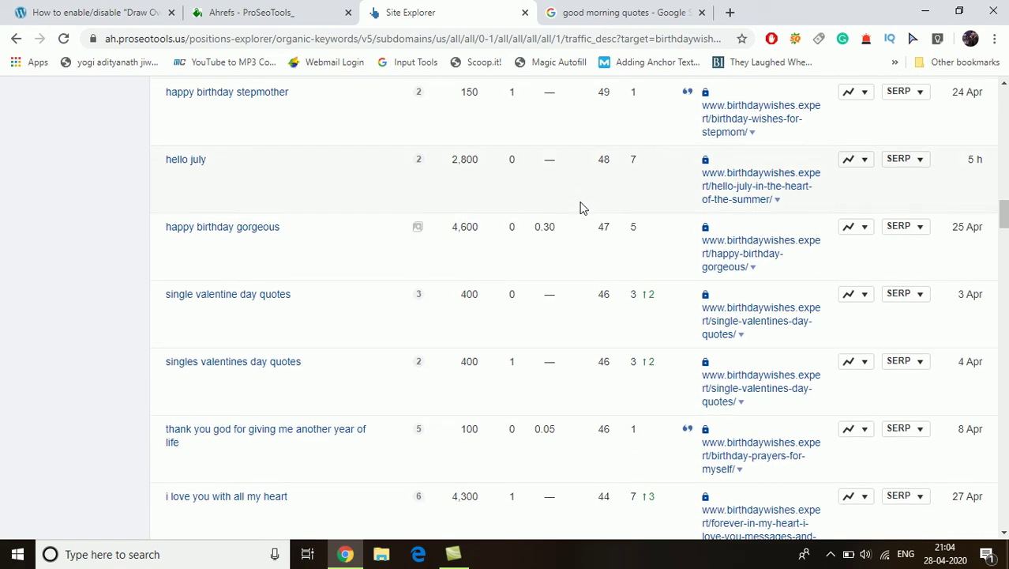
pyautogui.scroll(-2, 580, 207)
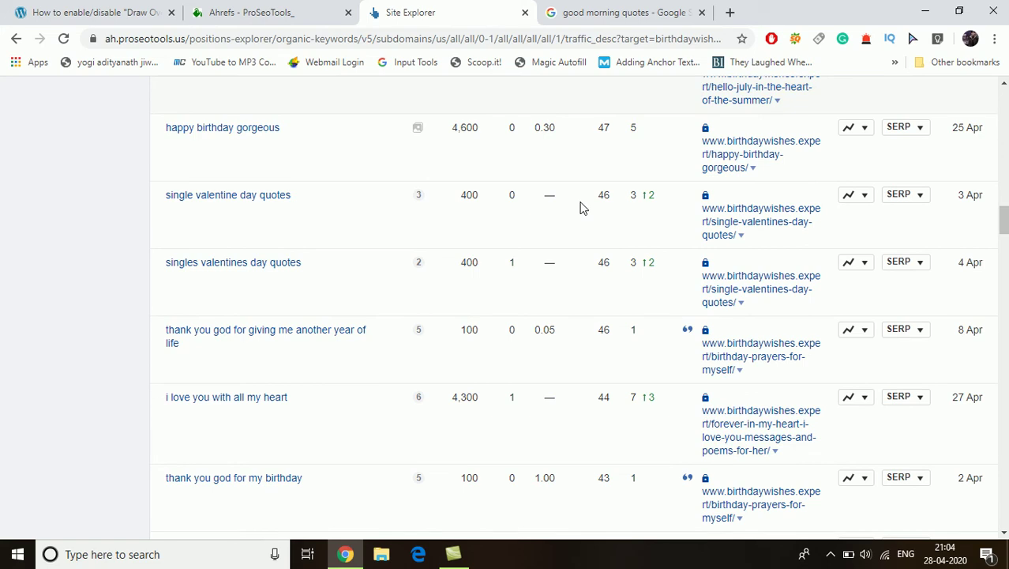
pyautogui.scroll(1, 580, 207)
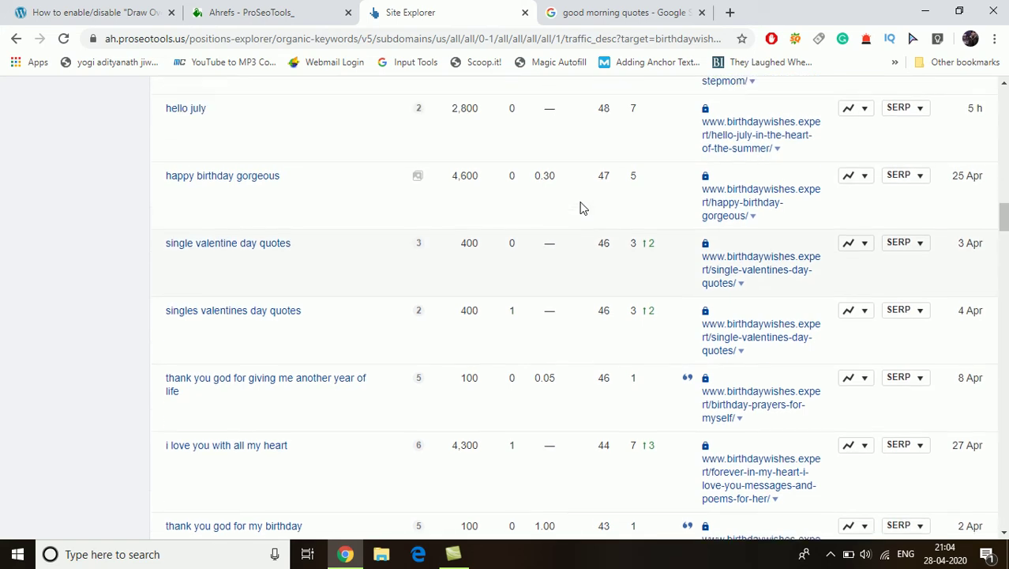
pyautogui.scroll(-4, 580, 208)
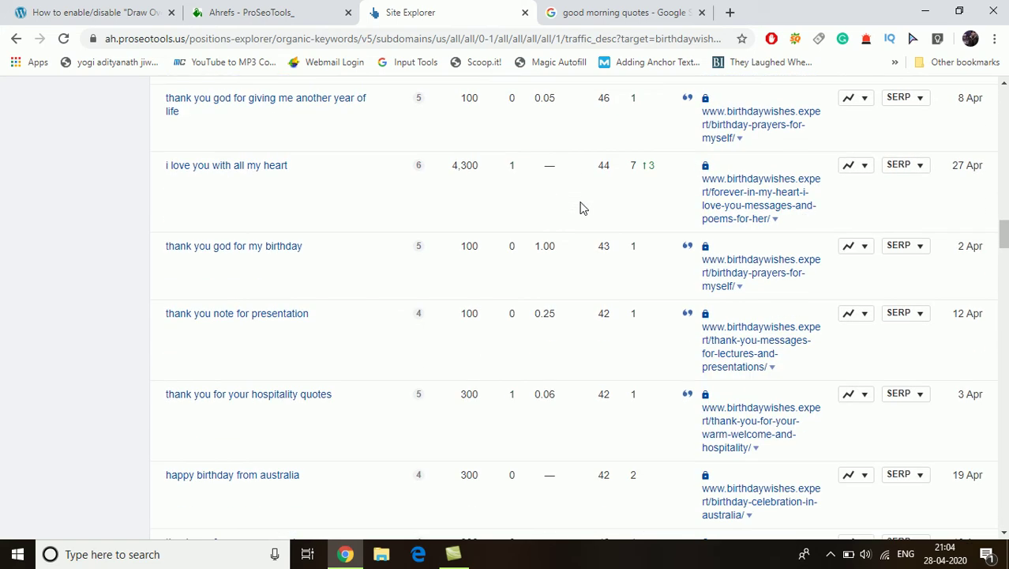
pyautogui.click(909, 167)
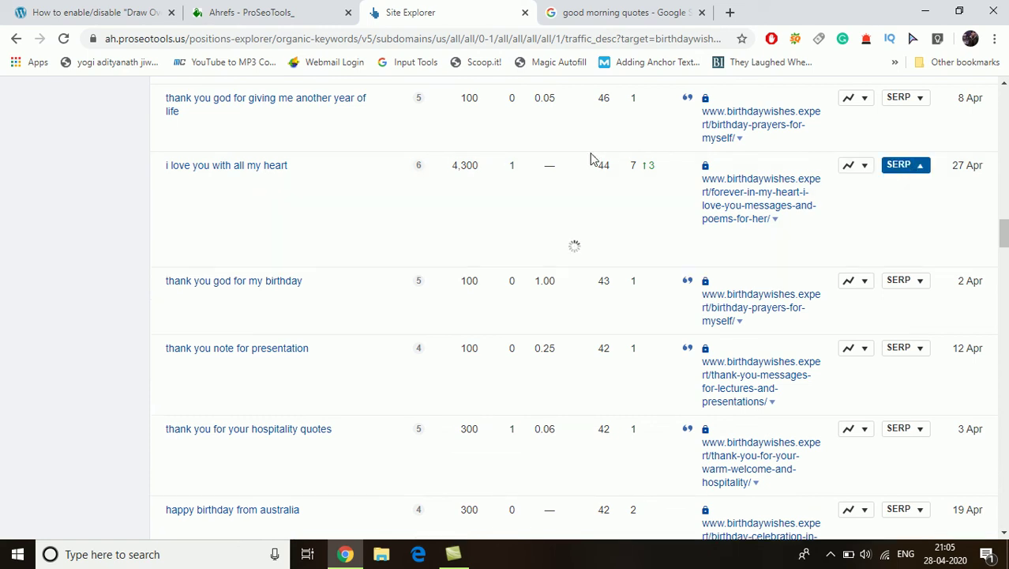
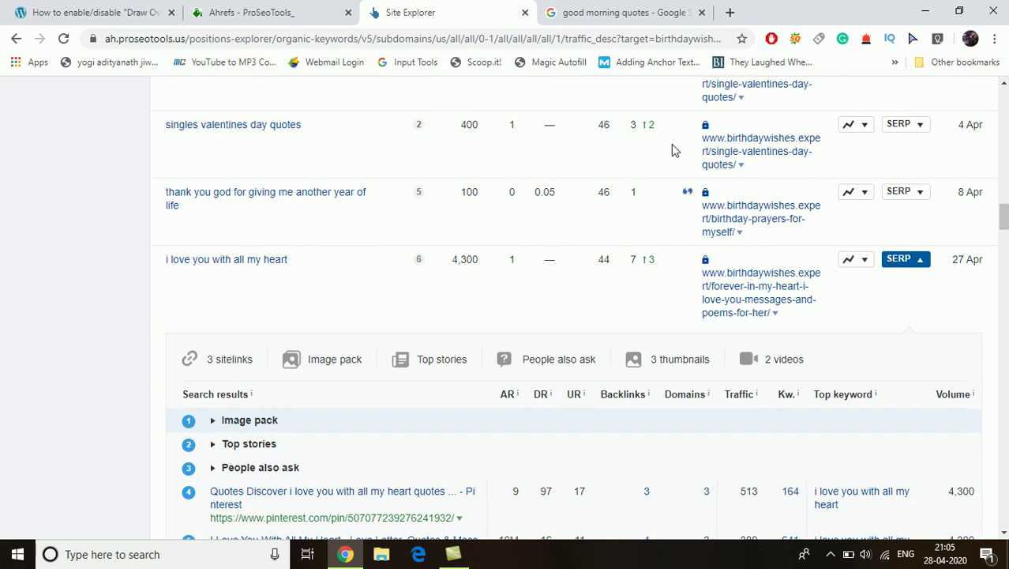
# Step: Examine the ranking pages, backlinks and referring domains in the "i love you with all my heart" SERP results
pyautogui.scroll(-3, 674, 150)
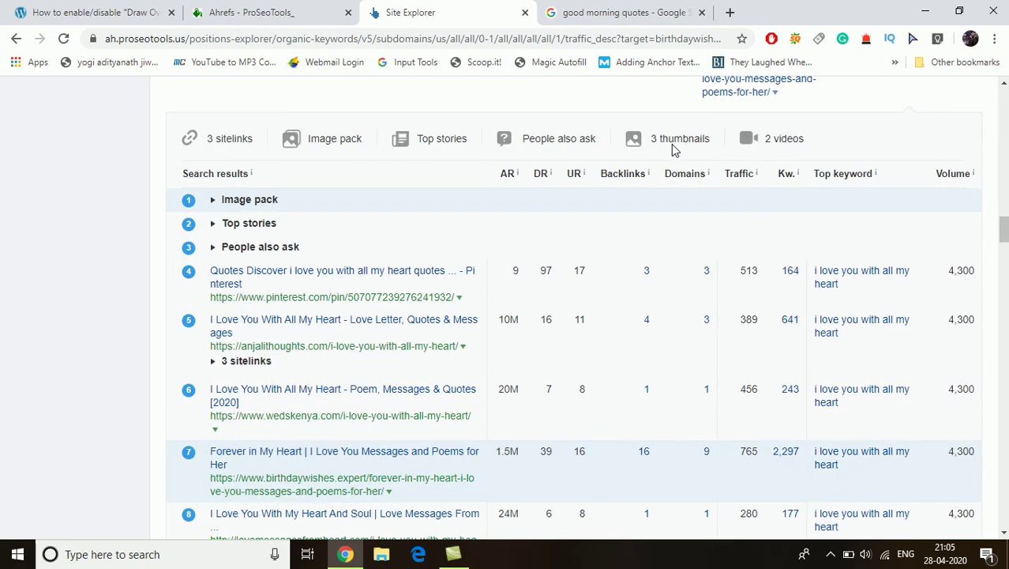
pyautogui.scroll(2, 673, 150)
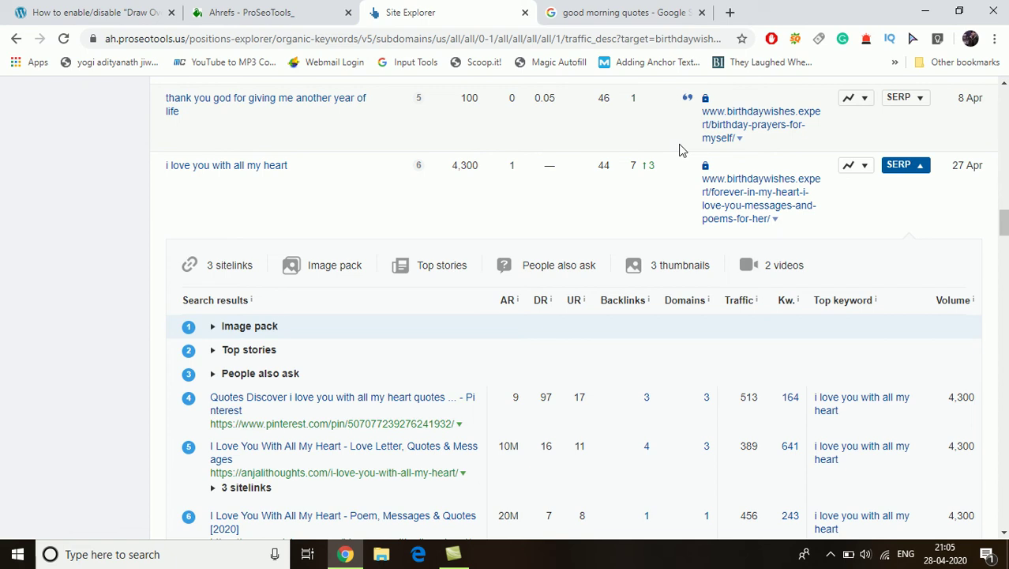
pyautogui.scroll(-5, 683, 150)
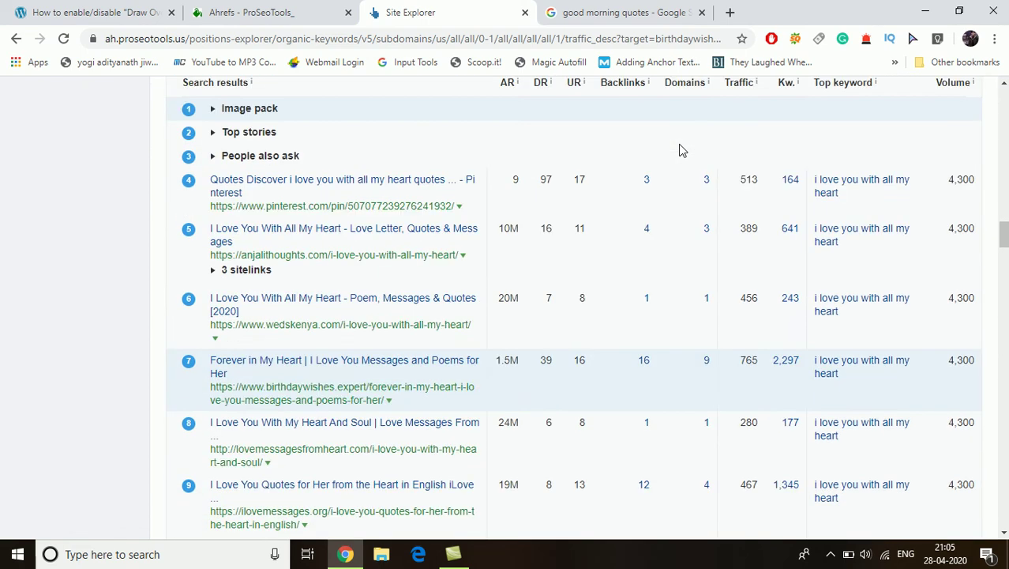
pyautogui.scroll(2, 682, 151)
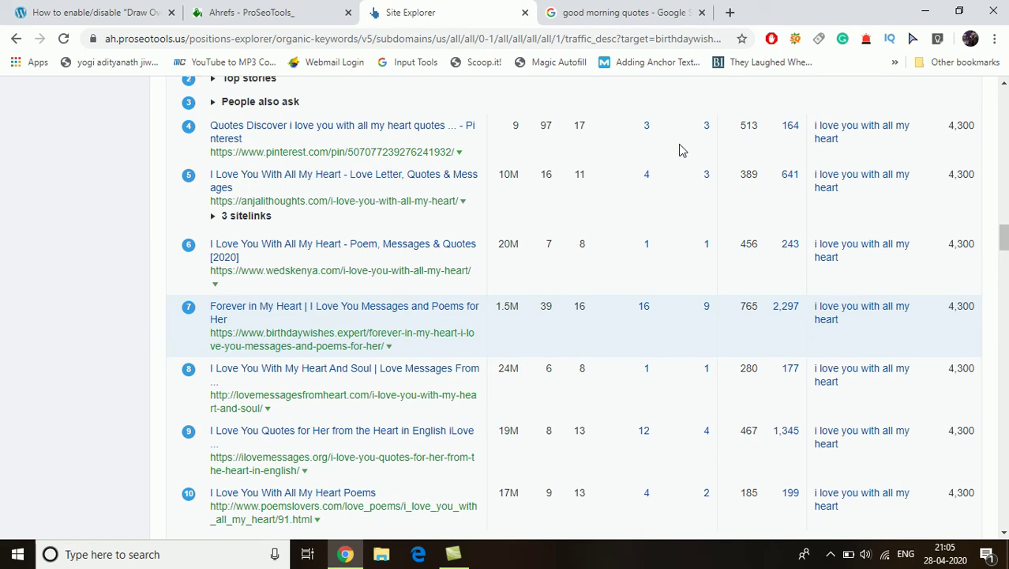
pyautogui.scroll(1, 682, 150)
pyautogui.scroll(1, 682, 150)
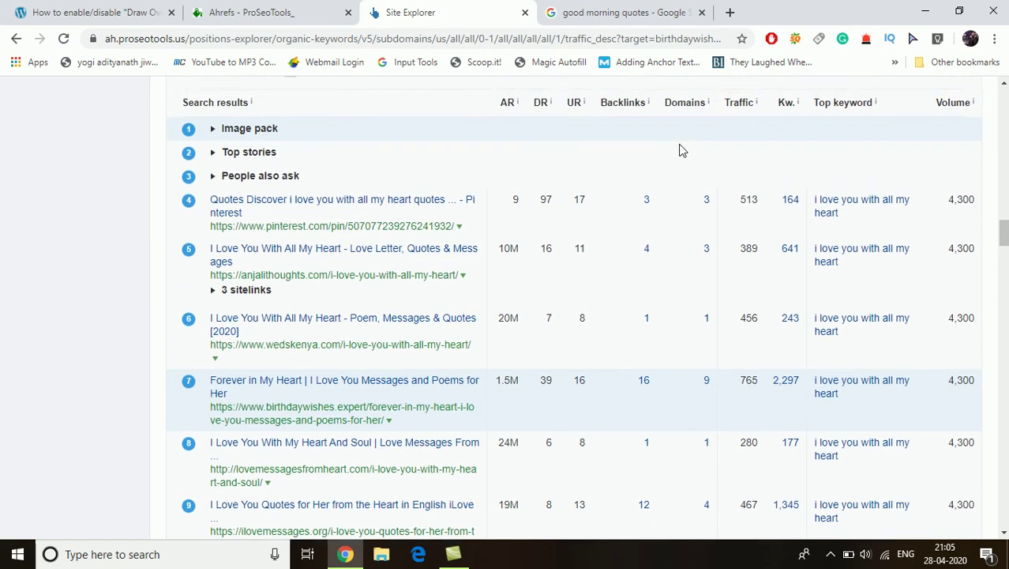
pyautogui.scroll(-1, 682, 150)
pyautogui.scroll(-1, 682, 150)
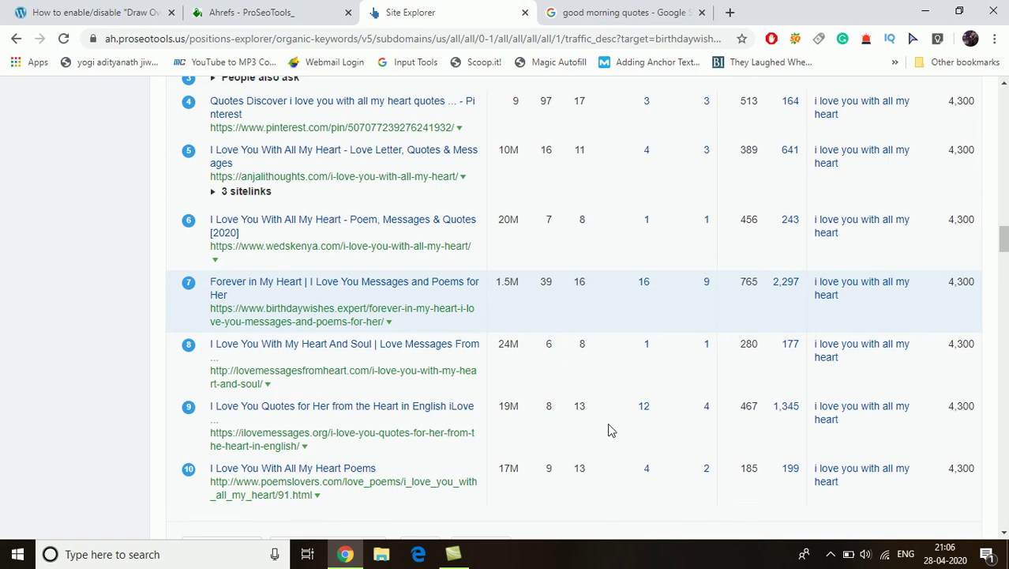
# Step: Compare the DR and backlinks of the low-authority sites ranking for "i love you with all my heart" and collapse its SERP results
pyautogui.scroll(1, 665, 307)
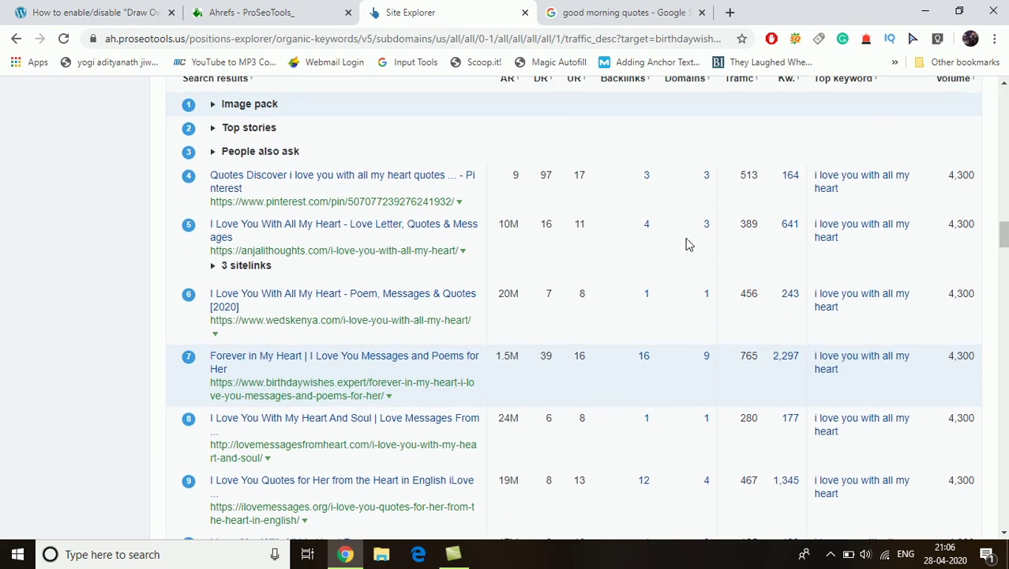
pyautogui.scroll(-1, 686, 252)
pyautogui.scroll(-1, 686, 252)
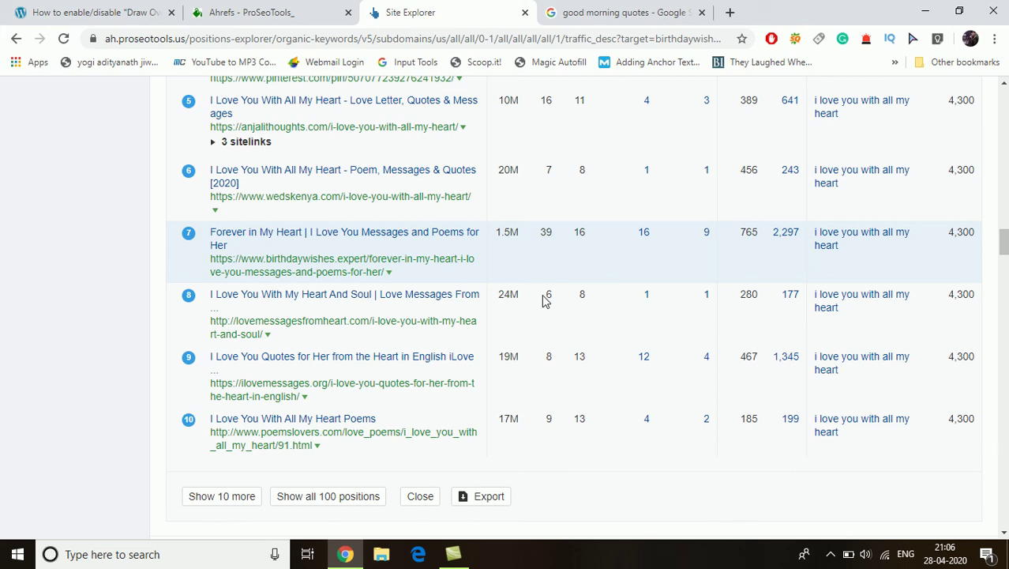
pyautogui.scroll(5, 542, 294)
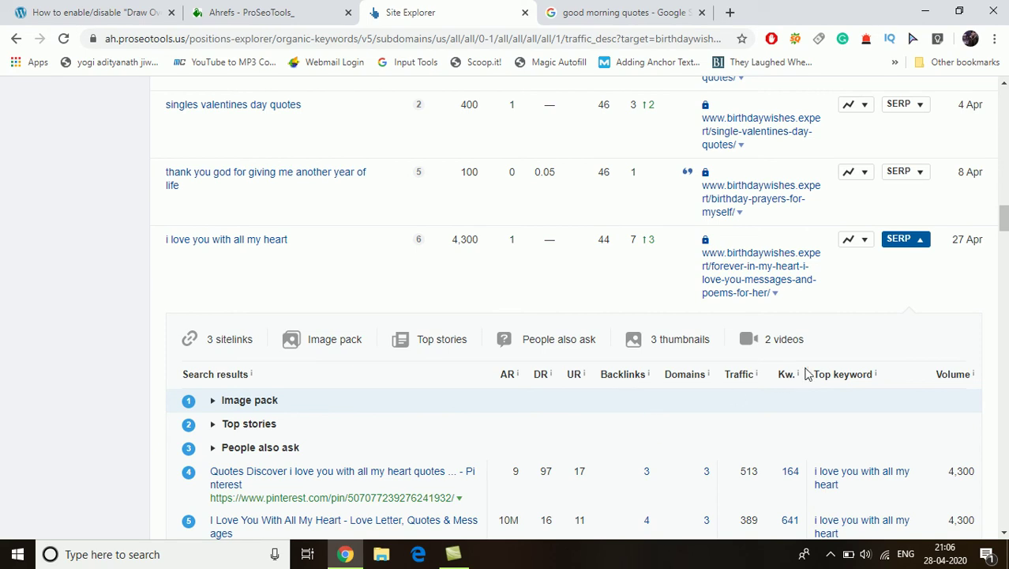
pyautogui.scroll(-3, 784, 276)
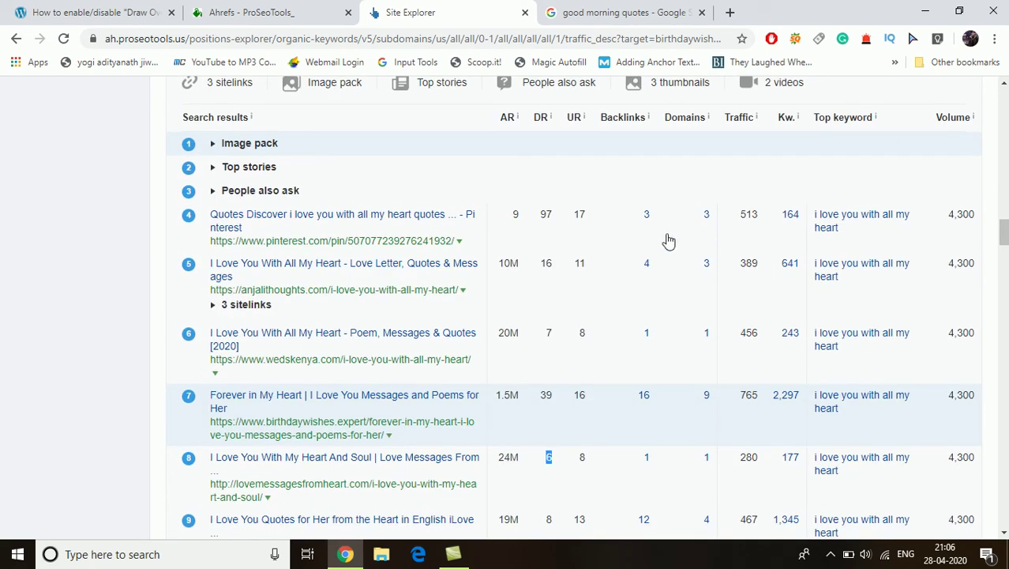
pyautogui.scroll(-2, 686, 262)
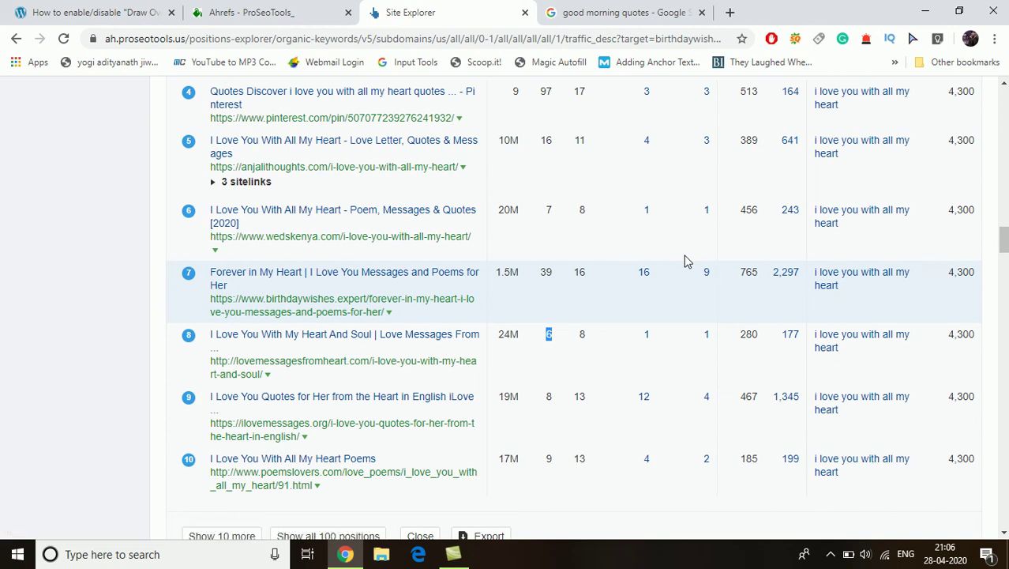
pyautogui.scroll(5, 685, 256)
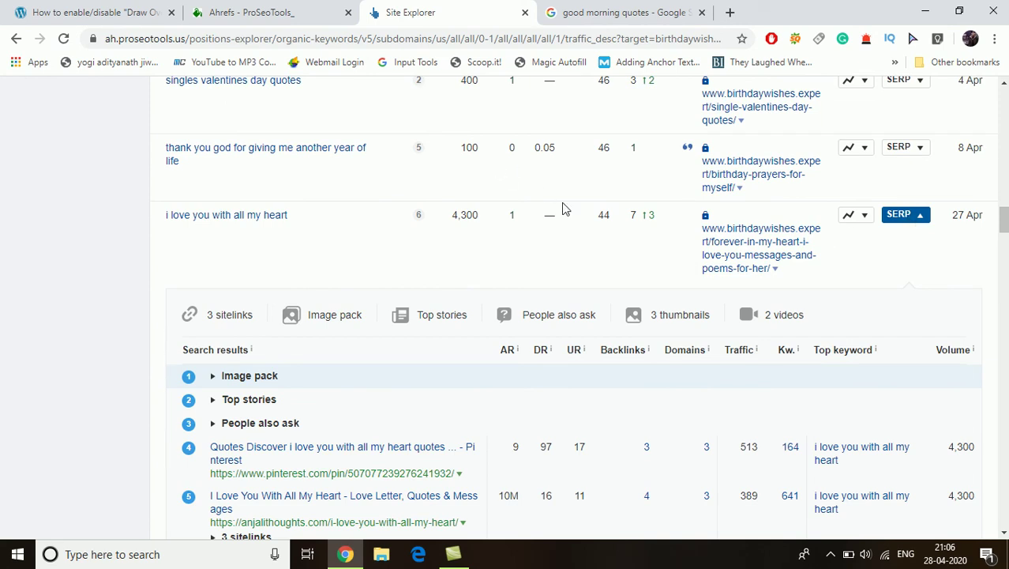
pyautogui.click(897, 217)
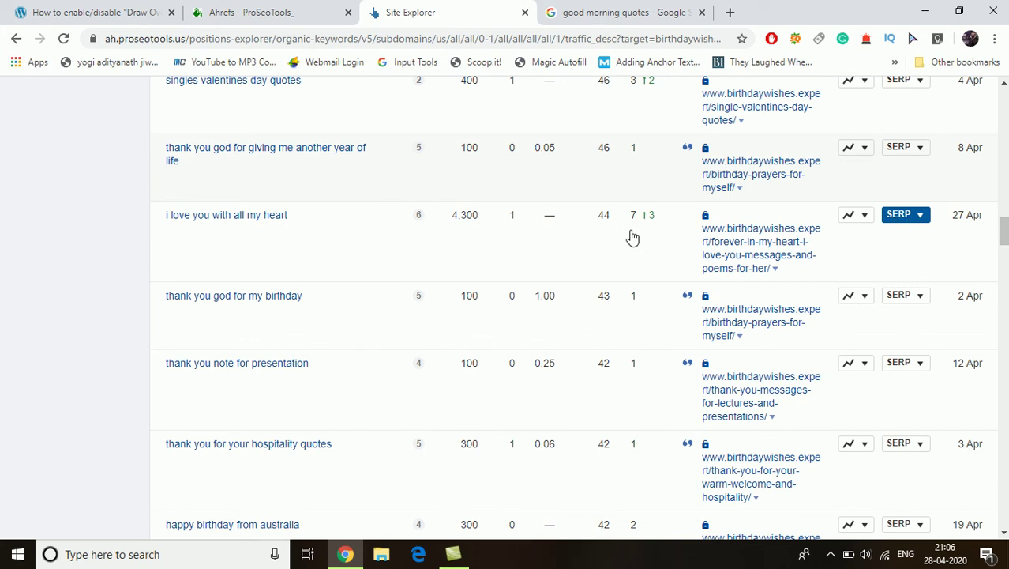
# Step: Continue through the keyword list to "graduation captions" and expand its SERP results
pyautogui.scroll(-1, 632, 236)
pyautogui.scroll(-6, 633, 237)
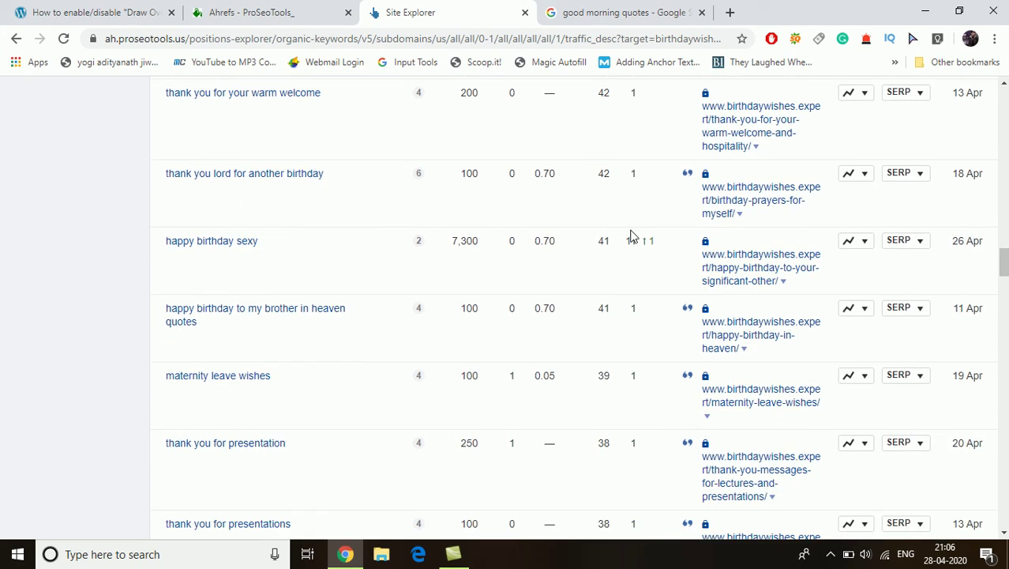
pyautogui.scroll(-5, 654, 259)
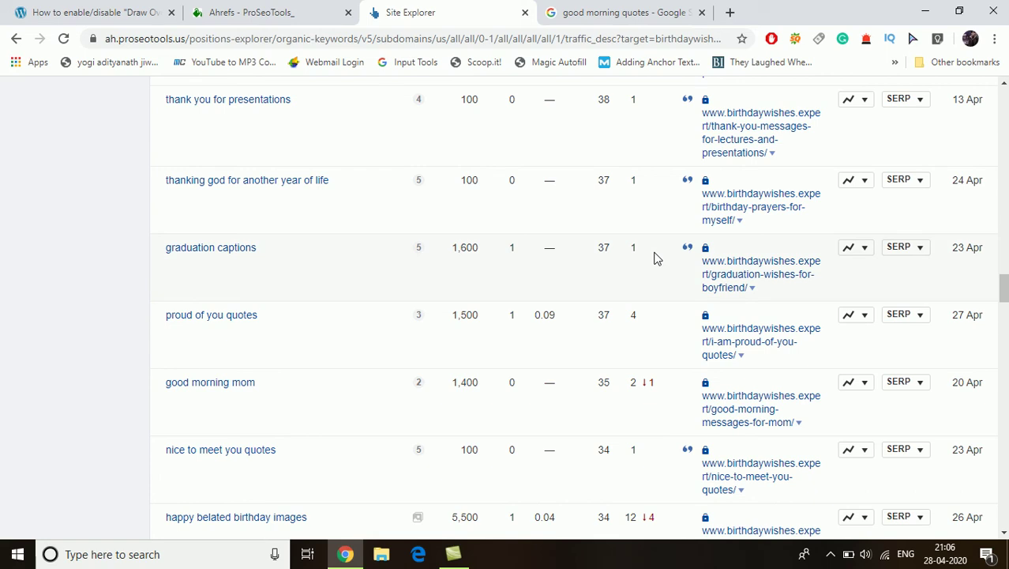
pyautogui.scroll(-2, 653, 258)
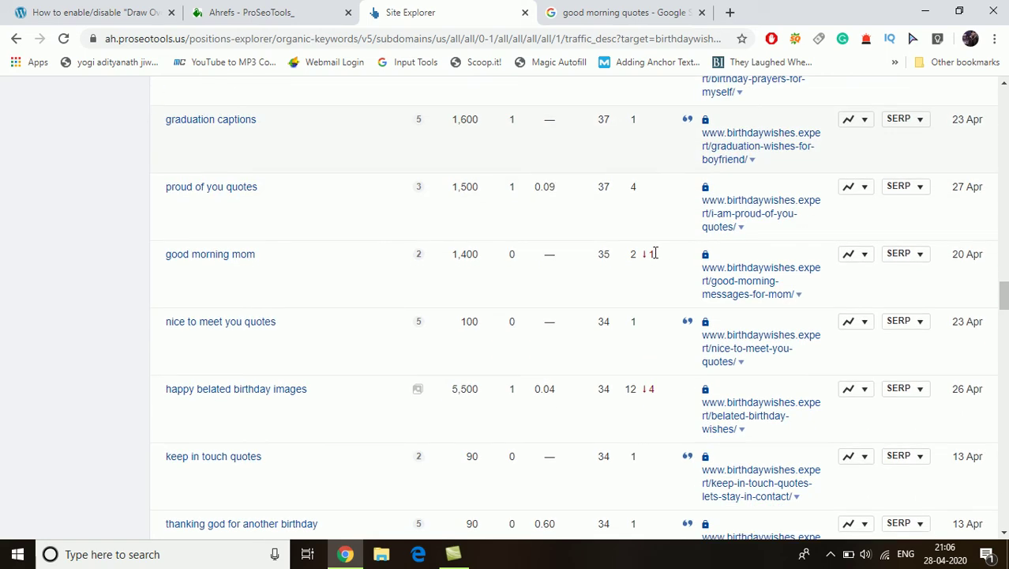
pyautogui.scroll(1, 654, 253)
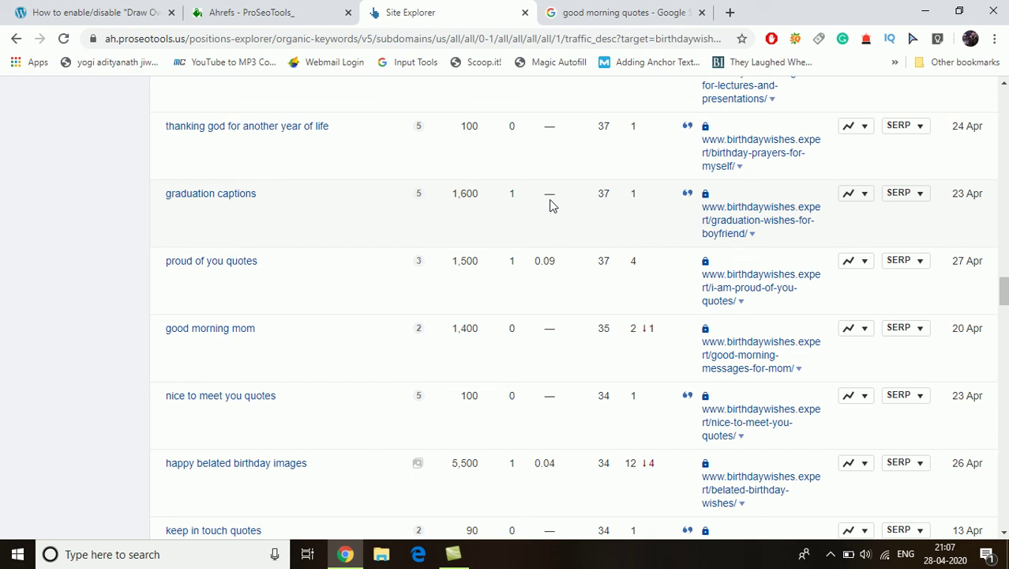
pyautogui.click(908, 200)
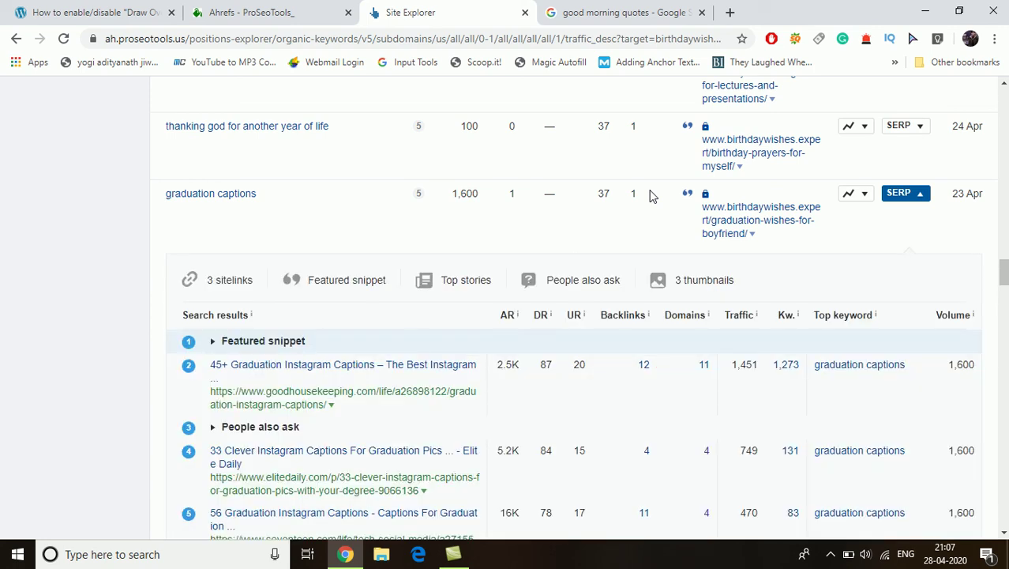
# Step: Review the DR, backlinks and referring domains of the pages ranking for "graduation captions" and collapse its SERP results
pyautogui.scroll(-5, 653, 196)
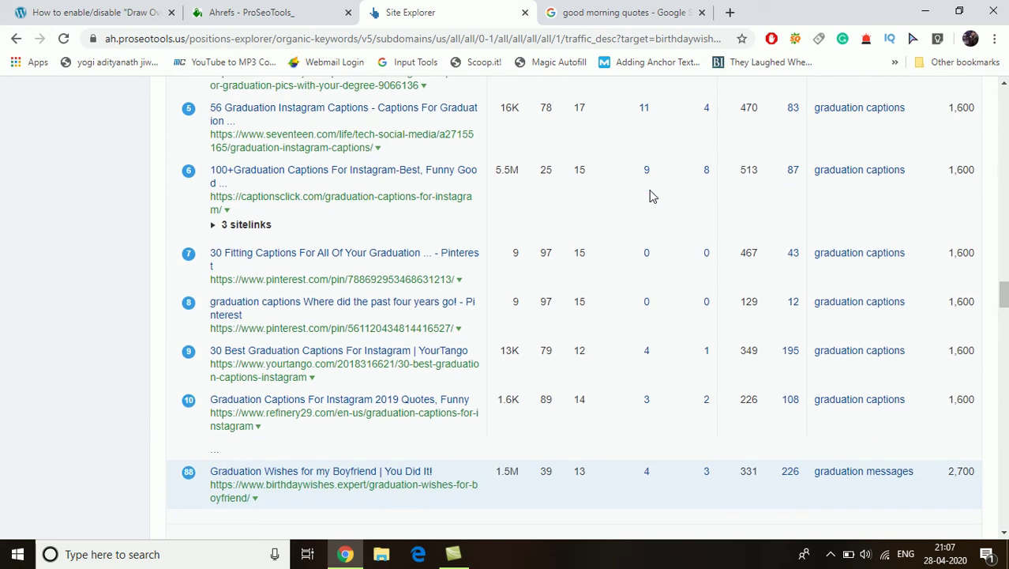
pyautogui.scroll(1, 675, 204)
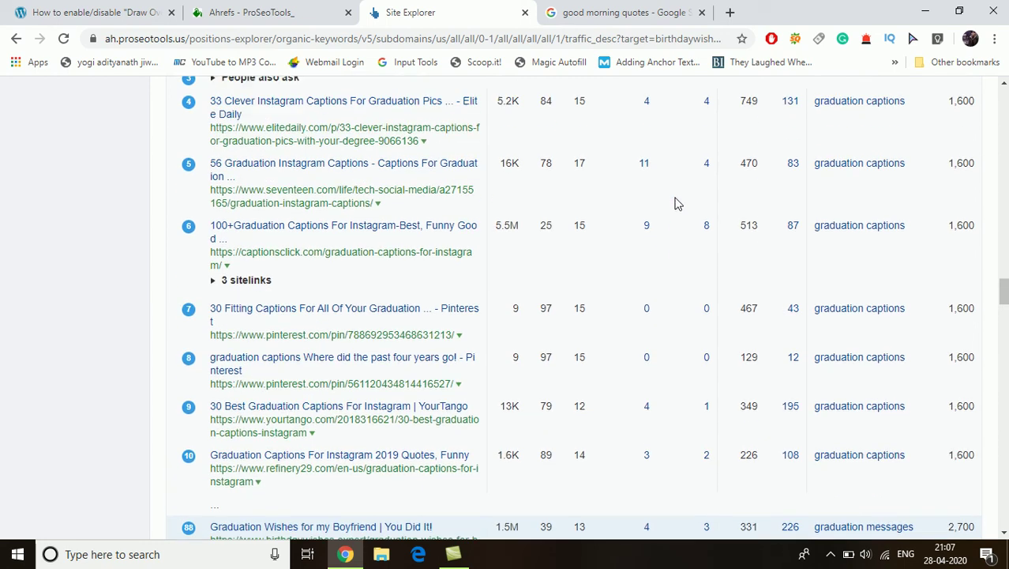
pyautogui.scroll(-1, 676, 204)
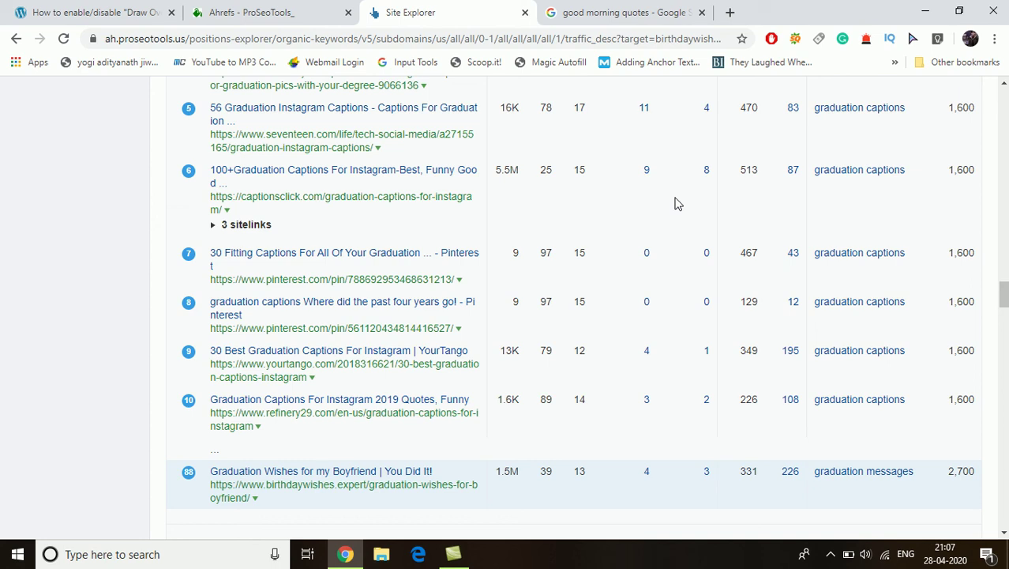
pyautogui.scroll(2, 675, 204)
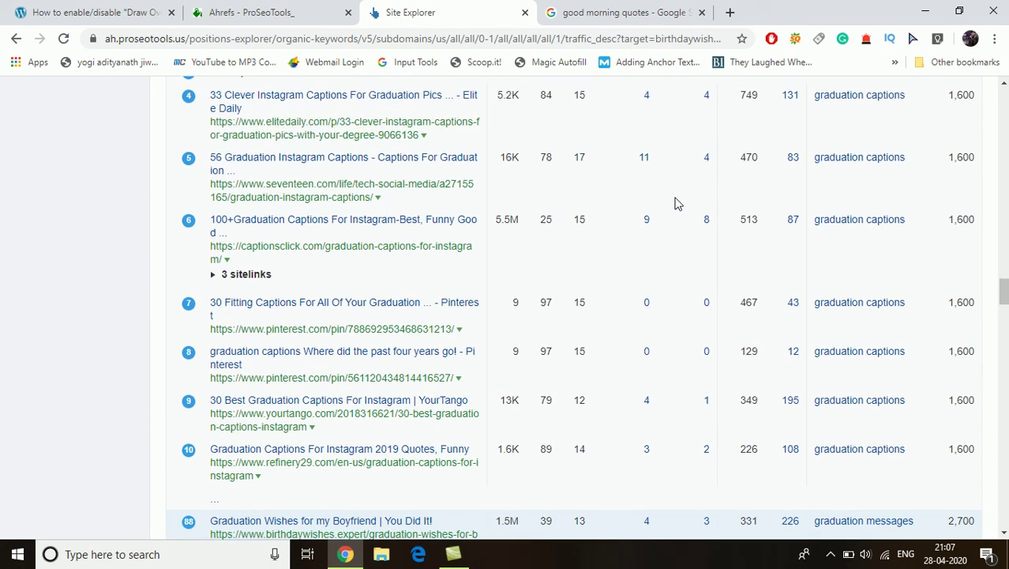
pyautogui.scroll(1, 675, 204)
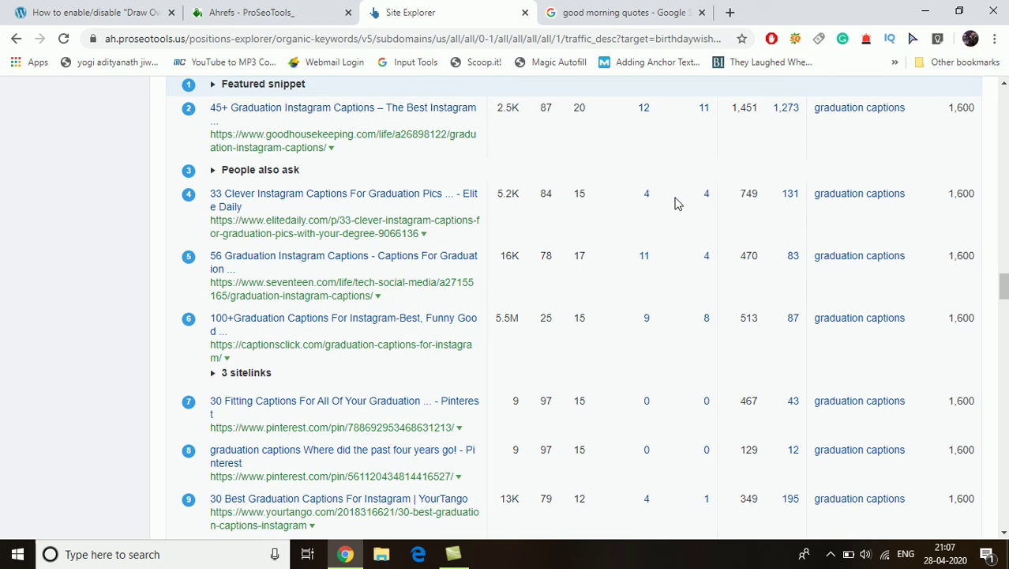
pyautogui.scroll(-1, 675, 204)
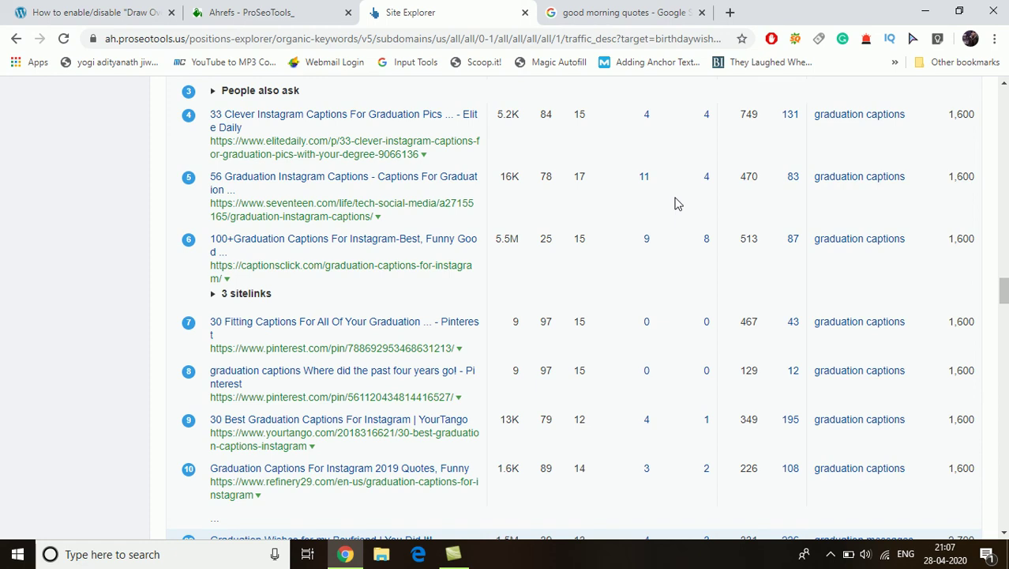
pyautogui.scroll(1, 675, 204)
pyautogui.scroll(3, 676, 204)
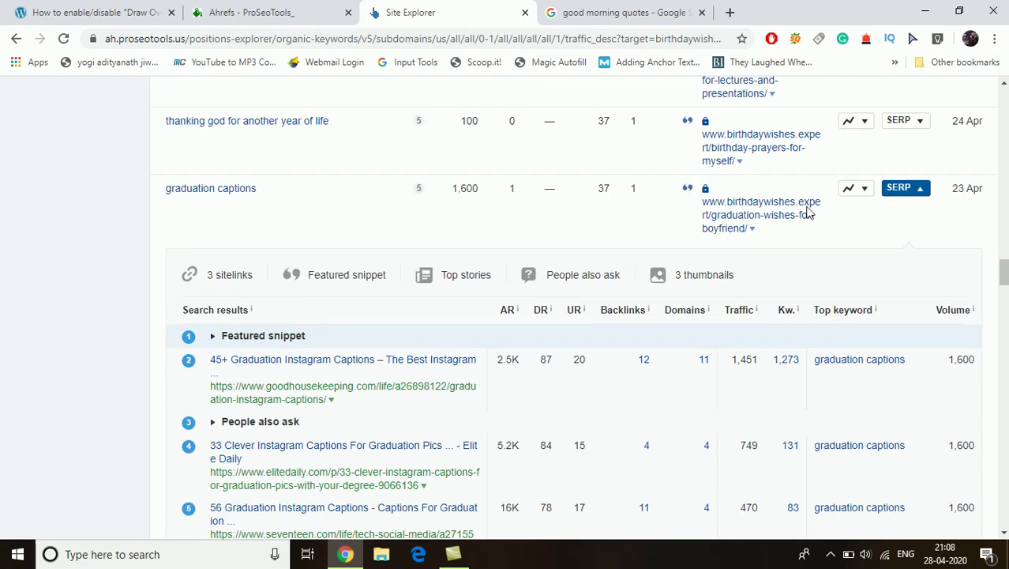
pyautogui.click(905, 196)
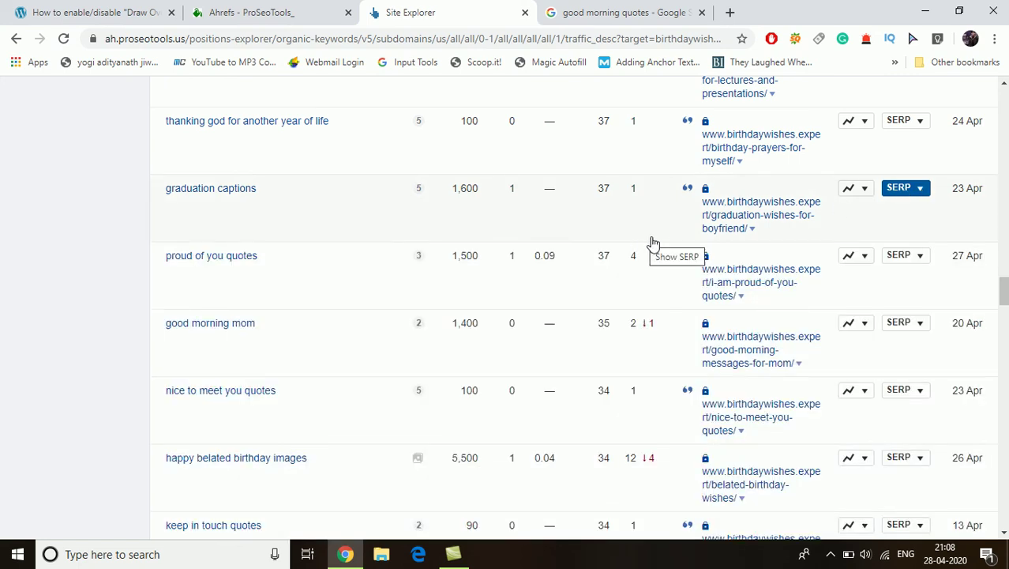
# Step: Expand the SERP results for "proud of you quotes", check the DR, backlinks and referring domains of its ranking pages, and collapse them
pyautogui.scroll(-1, 652, 244)
pyautogui.scroll(-1, 652, 244)
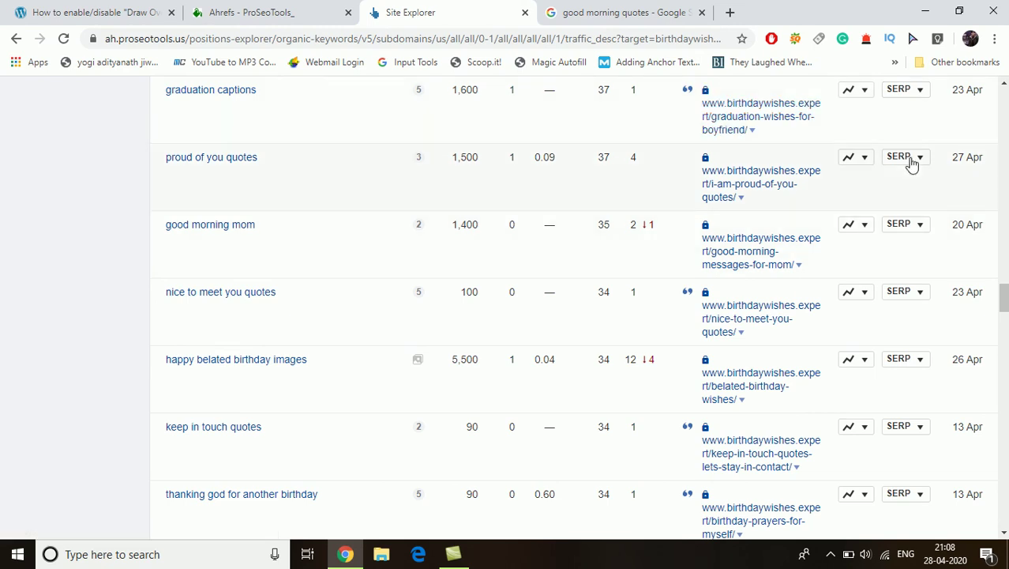
pyautogui.click(641, 165)
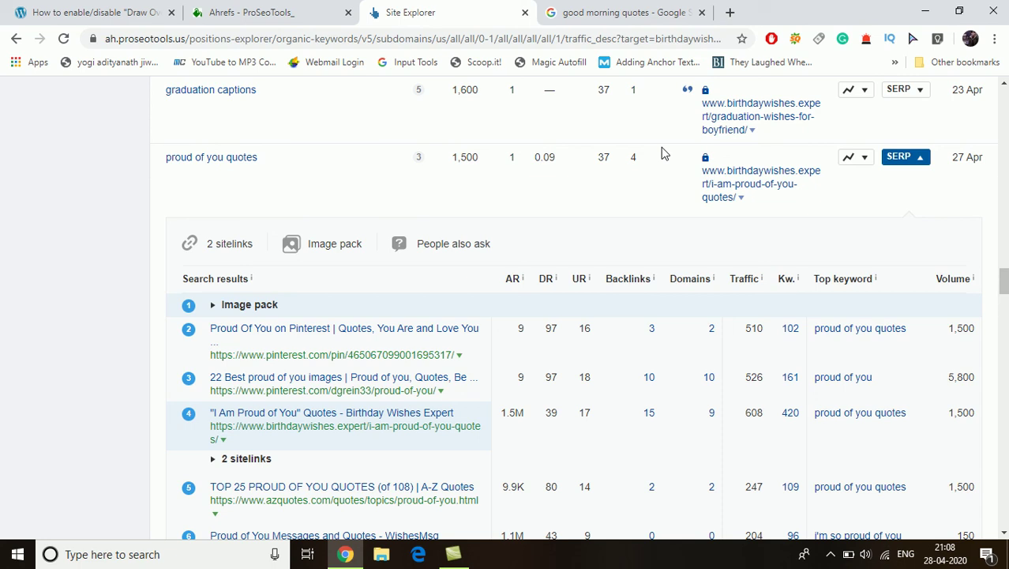
pyautogui.scroll(-4, 663, 153)
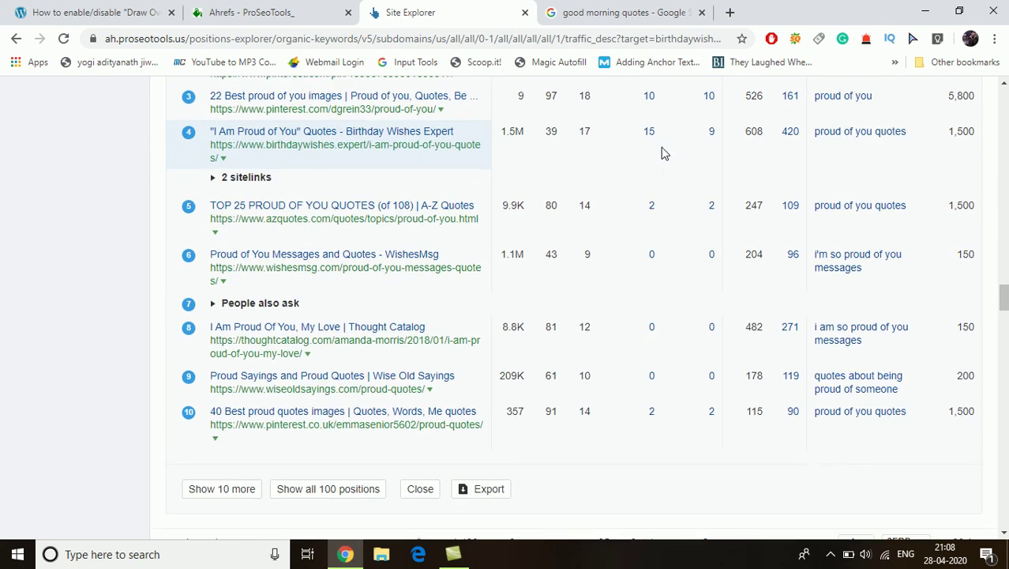
pyautogui.scroll(1, 664, 152)
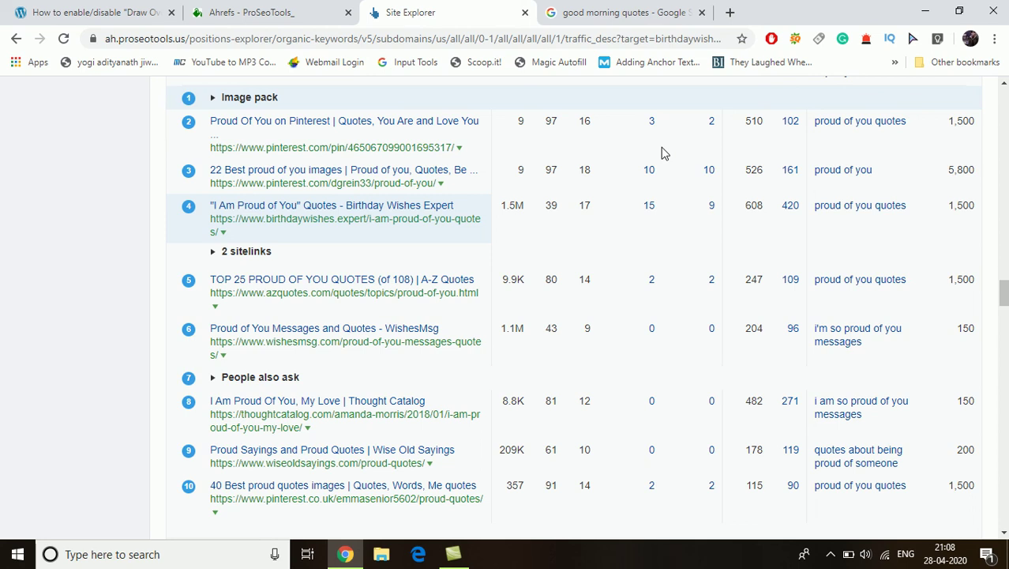
pyautogui.scroll(4, 663, 153)
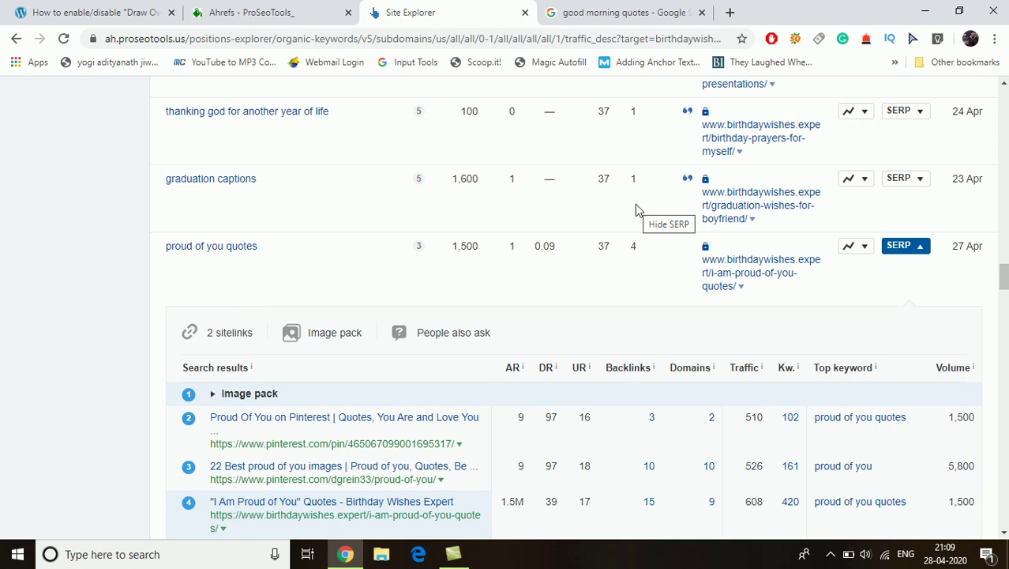
# Step: Continue through the keyword list to "happy birthday amiga" and expand its SERP results
pyautogui.scroll(-5, 638, 209)
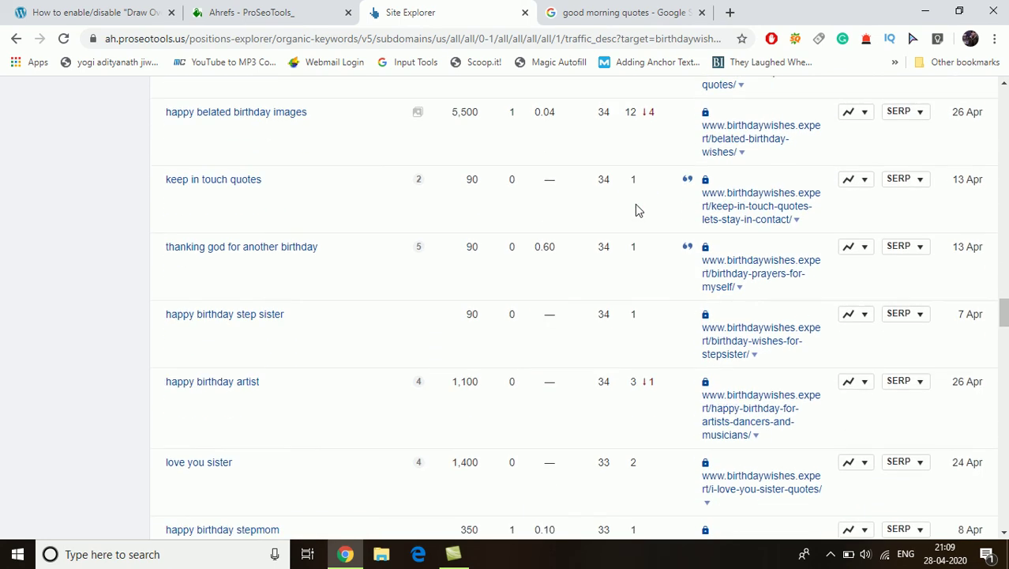
pyautogui.scroll(-3, 639, 209)
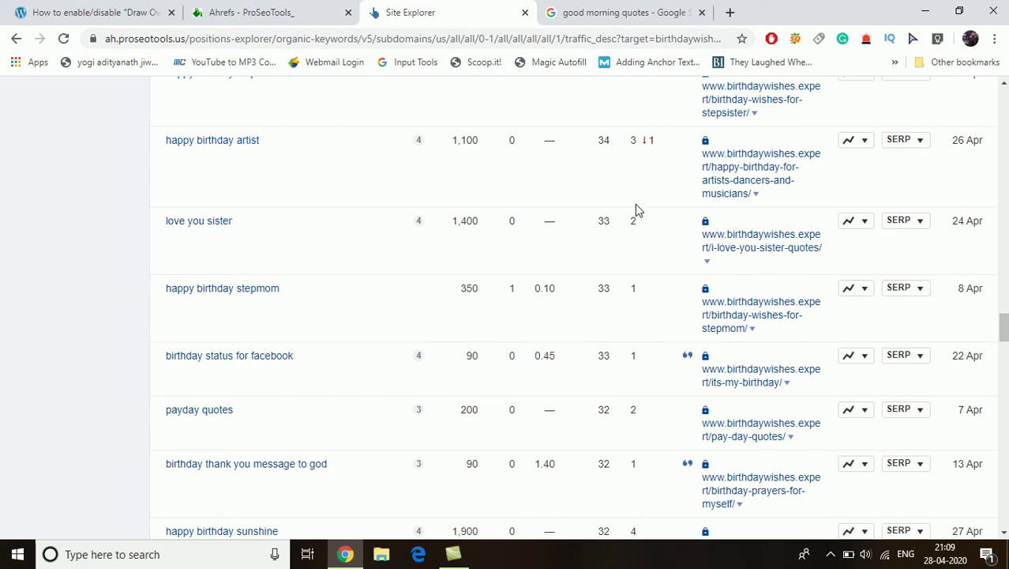
pyautogui.scroll(-1, 655, 204)
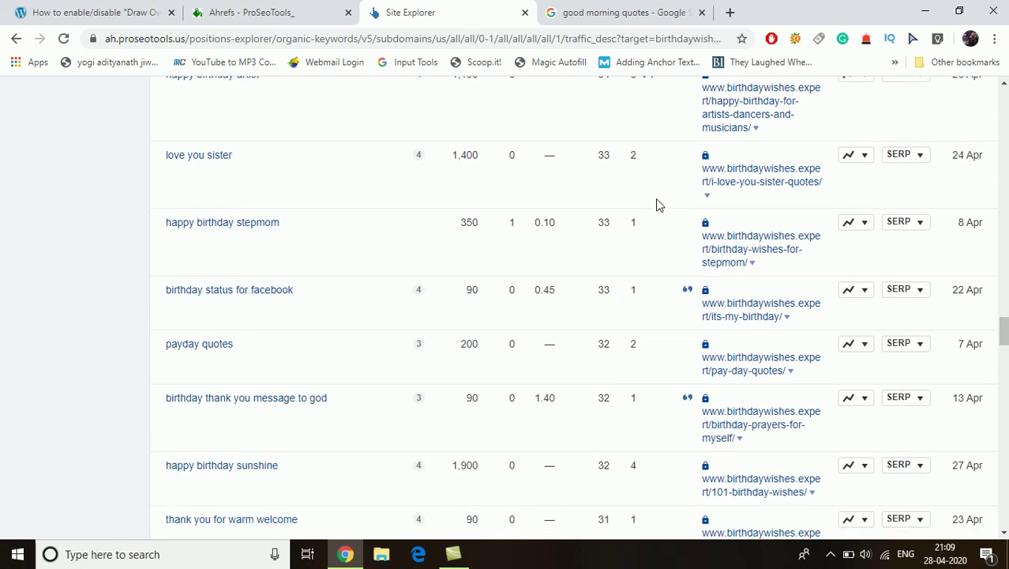
pyautogui.scroll(1, 655, 204)
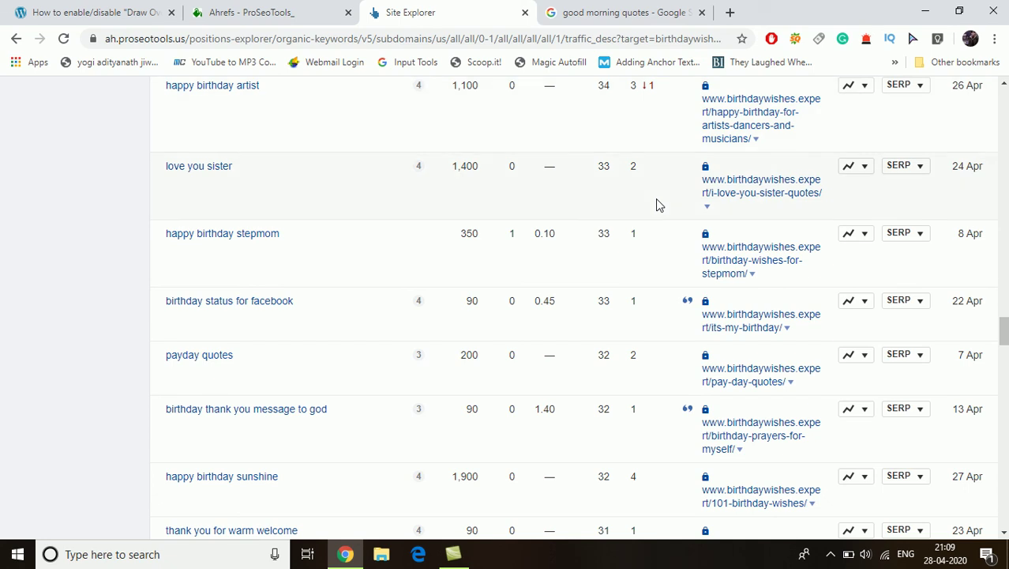
pyautogui.scroll(-4, 656, 200)
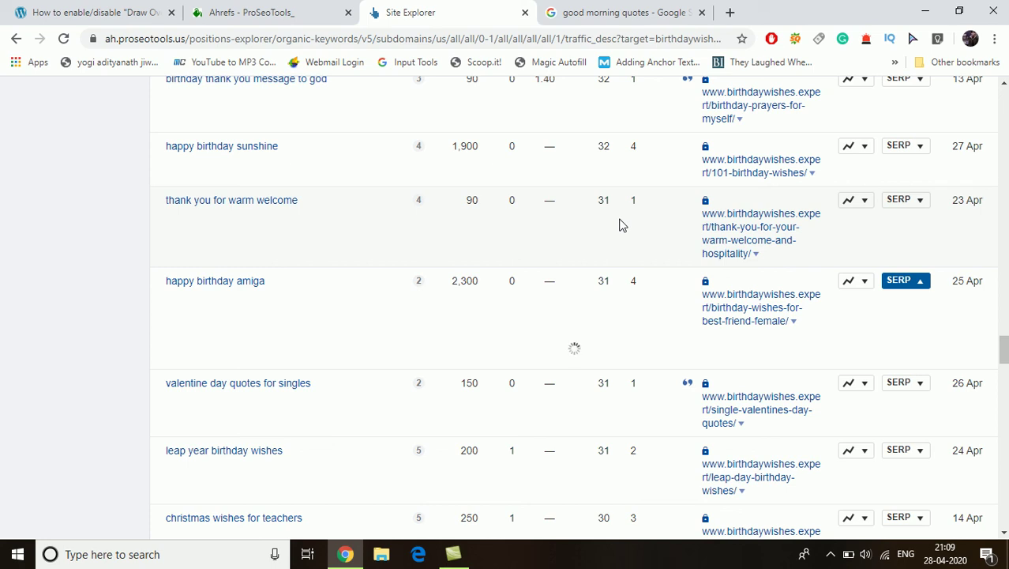
pyautogui.scroll(-3, 620, 225)
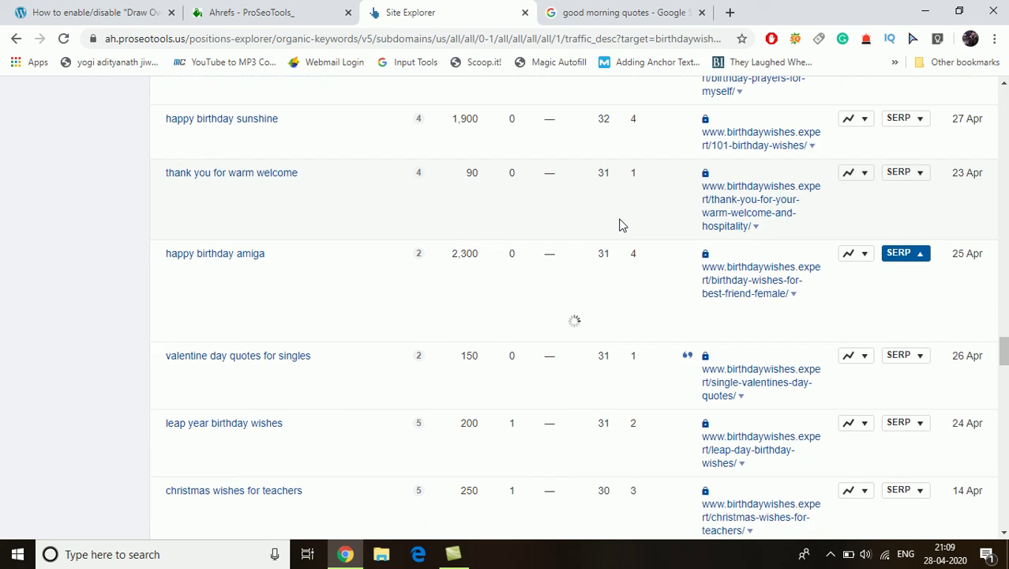
# Step: Compare the DR, backlinks and referring domains of the pages ranking for "happy birthday amiga" and go back up the keyword list
pyautogui.scroll(-2, 620, 225)
pyautogui.scroll(-2, 620, 225)
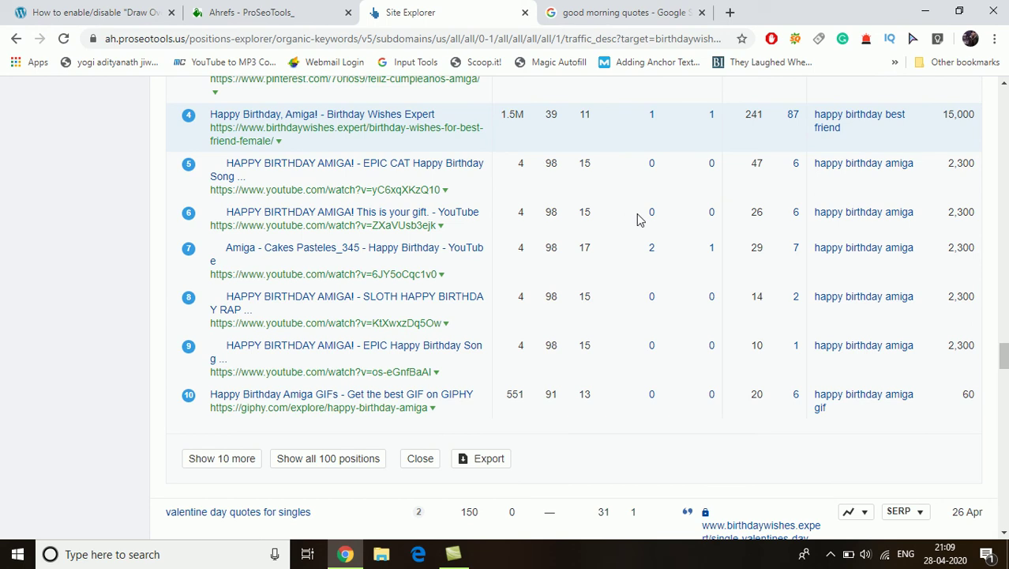
pyautogui.scroll(4, 638, 219)
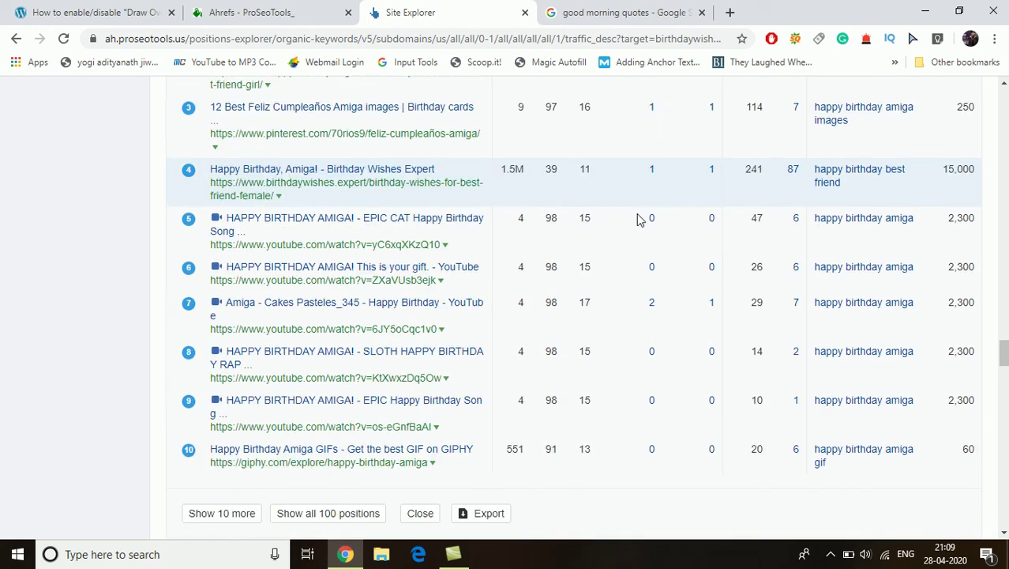
pyautogui.scroll(-3, 640, 219)
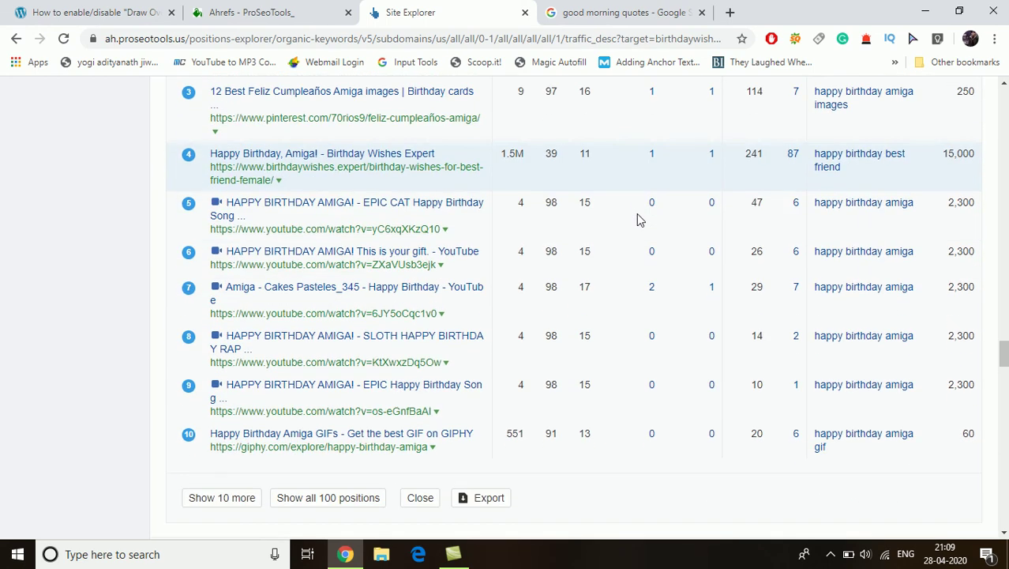
pyautogui.scroll(-1, 639, 219)
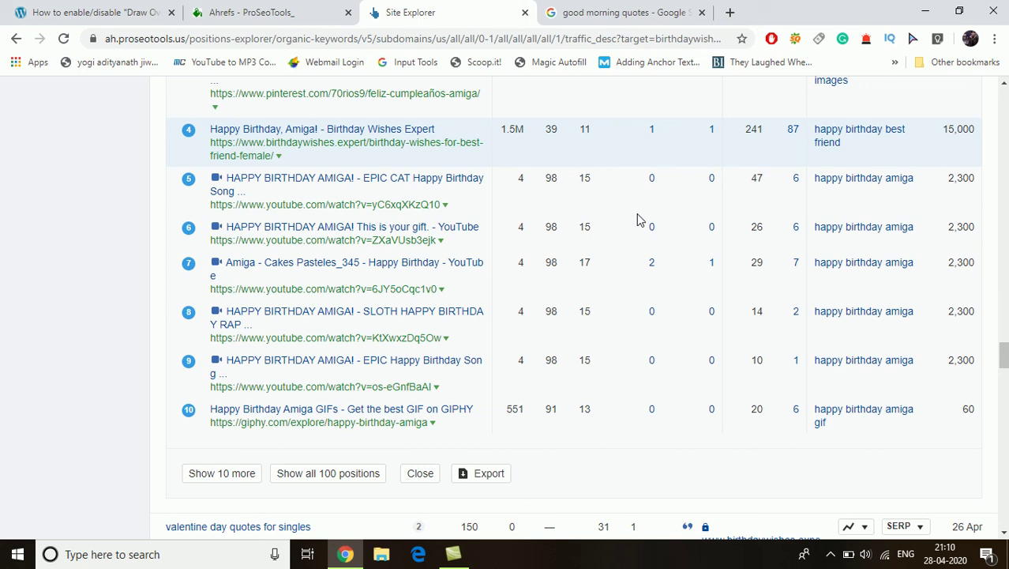
pyautogui.scroll(3, 638, 218)
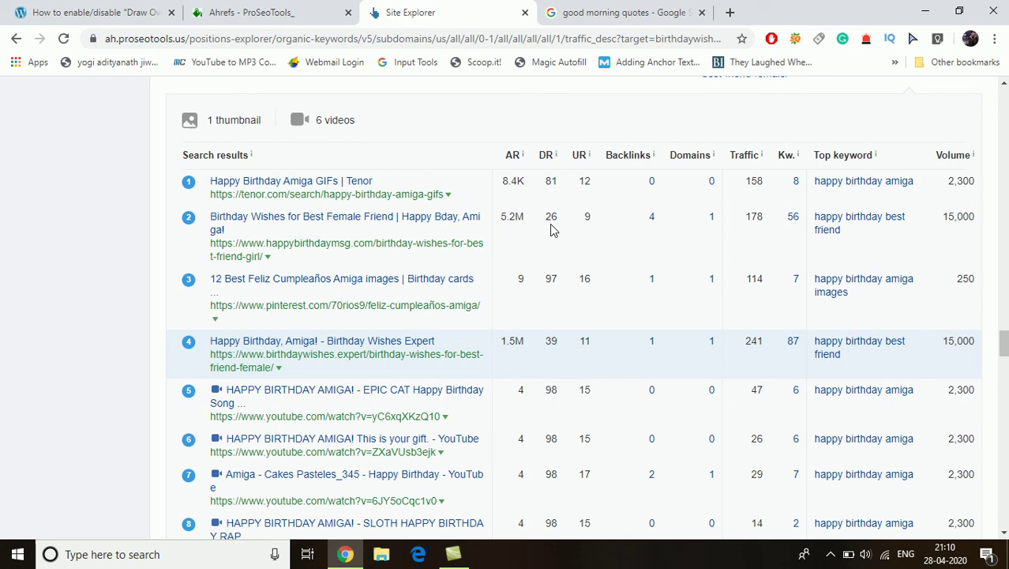
pyautogui.scroll(3, 551, 229)
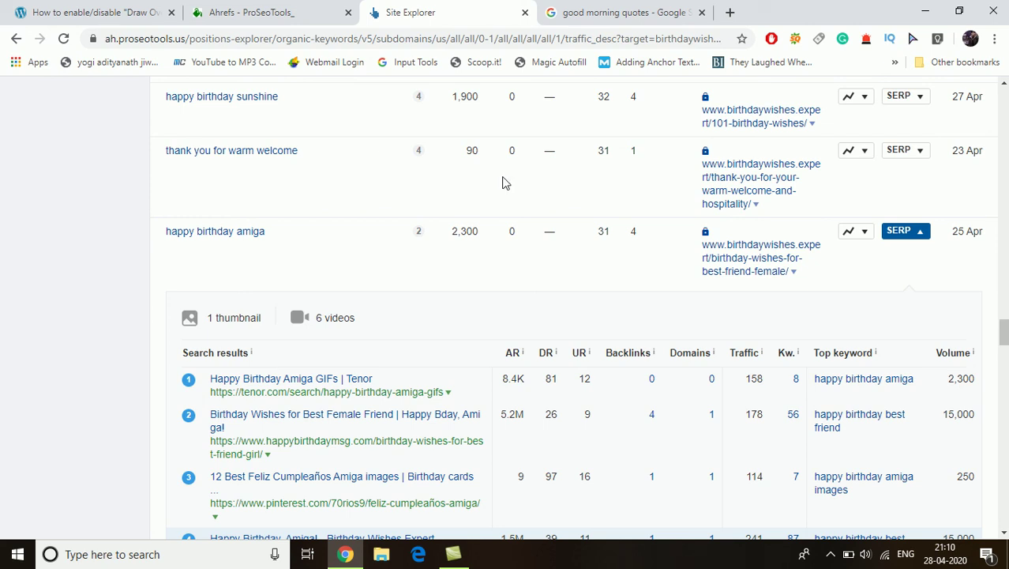
pyautogui.scroll(20, 505, 183)
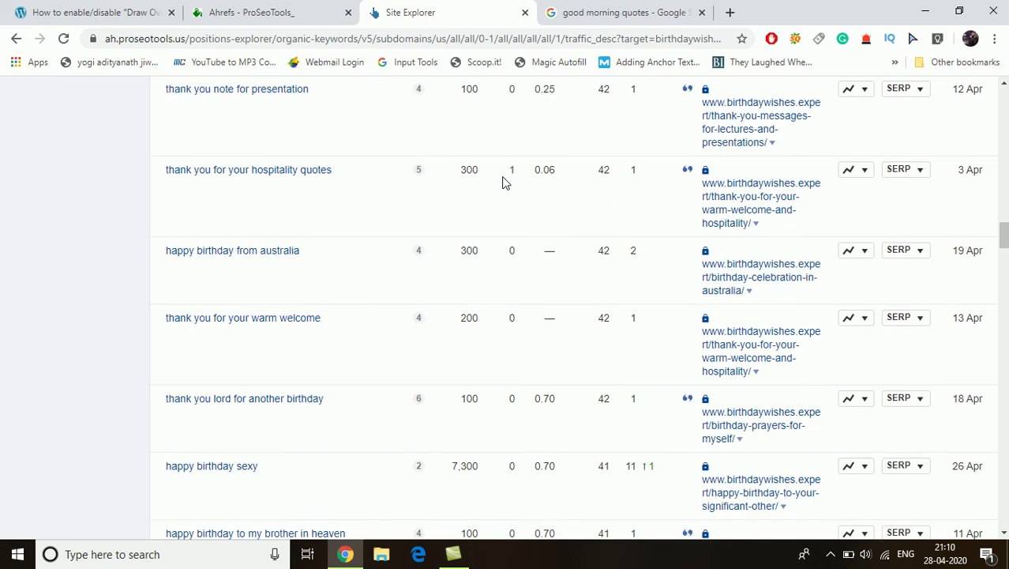